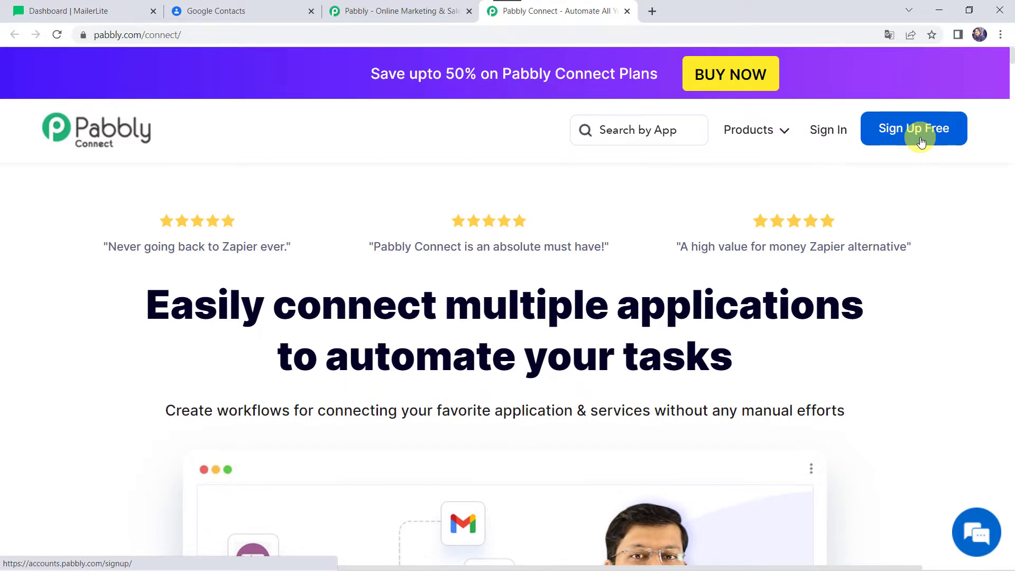
Step: Sign in to Pabbly, open the Pabbly Connect dashboard and look over the existing workflows
{"action": "left_click", "coordinate": [827, 132]}
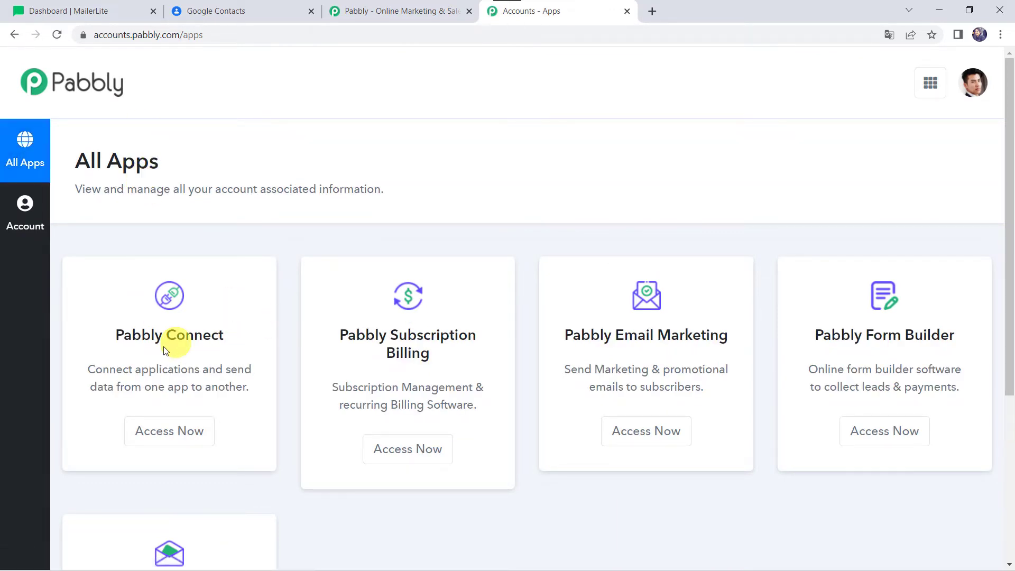
{"action": "left_click", "coordinate": [159, 444]}
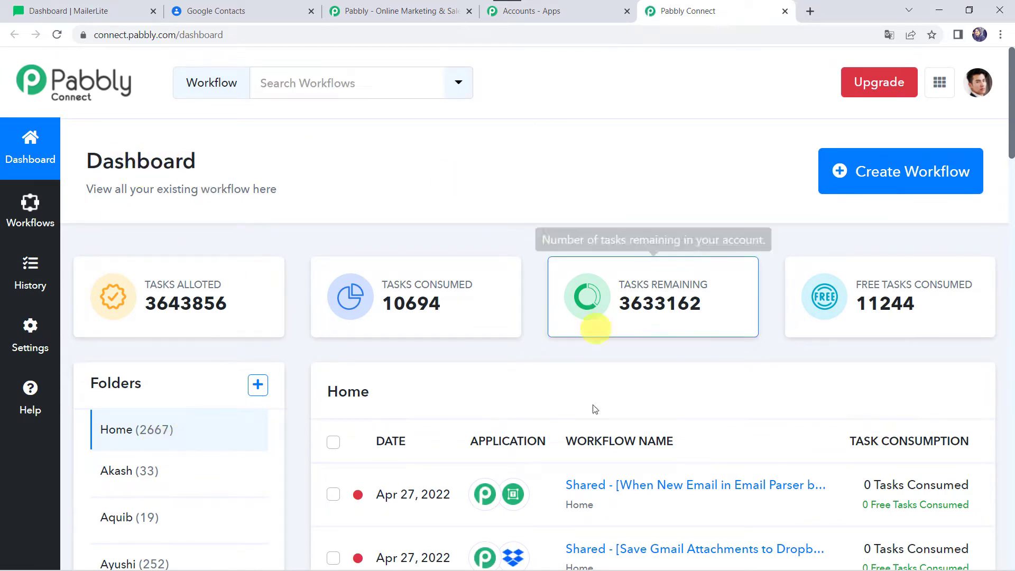
{"action": "scroll", "coordinate": [598, 517], "scroll_direction": "down", "scroll_amount": 7}
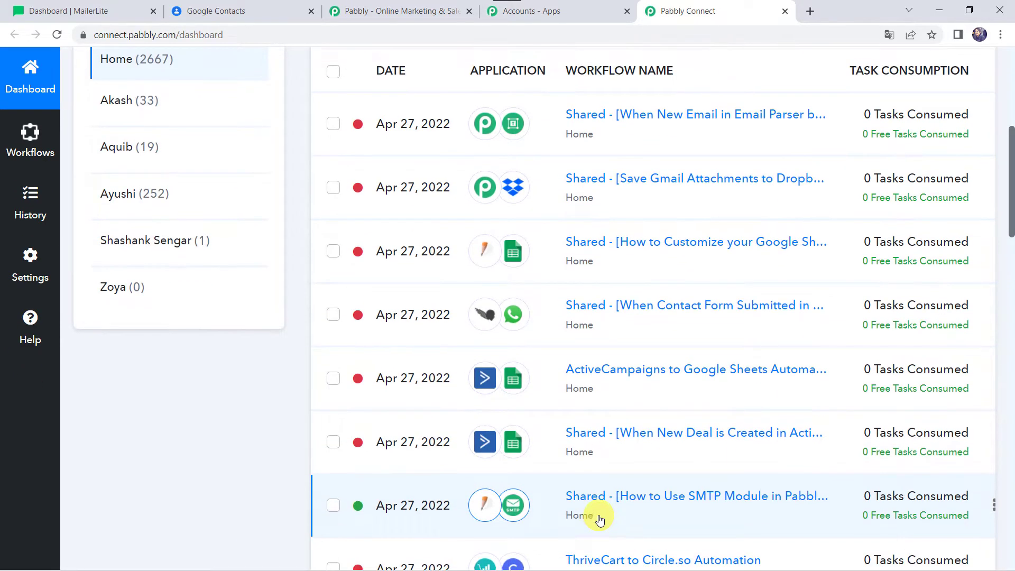
{"action": "scroll", "coordinate": [599, 517], "scroll_direction": "up", "scroll_amount": 7}
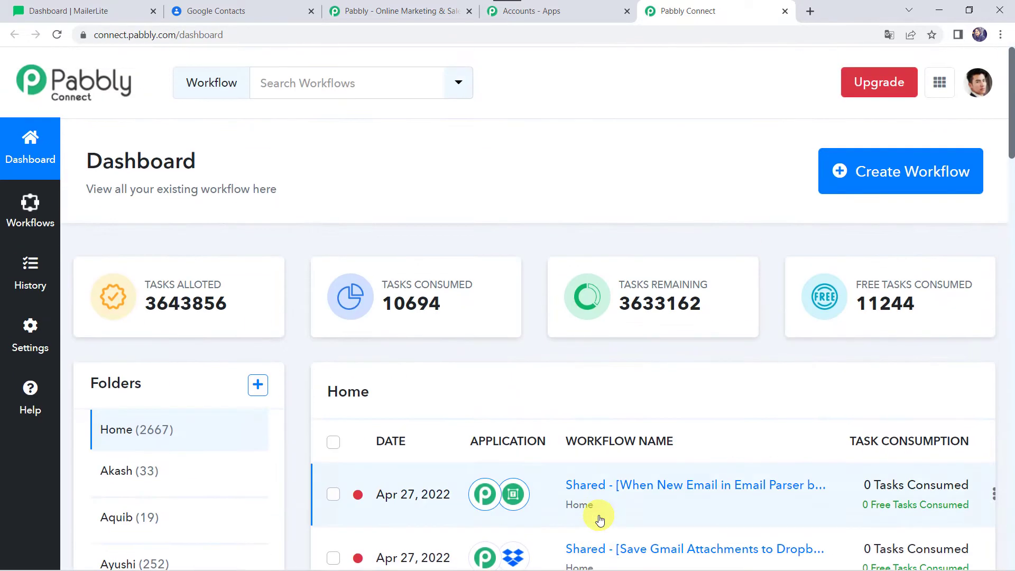
Step: Create a new workflow named "MailerLite to Google Contacts Integration"
{"action": "left_click", "coordinate": [865, 174]}
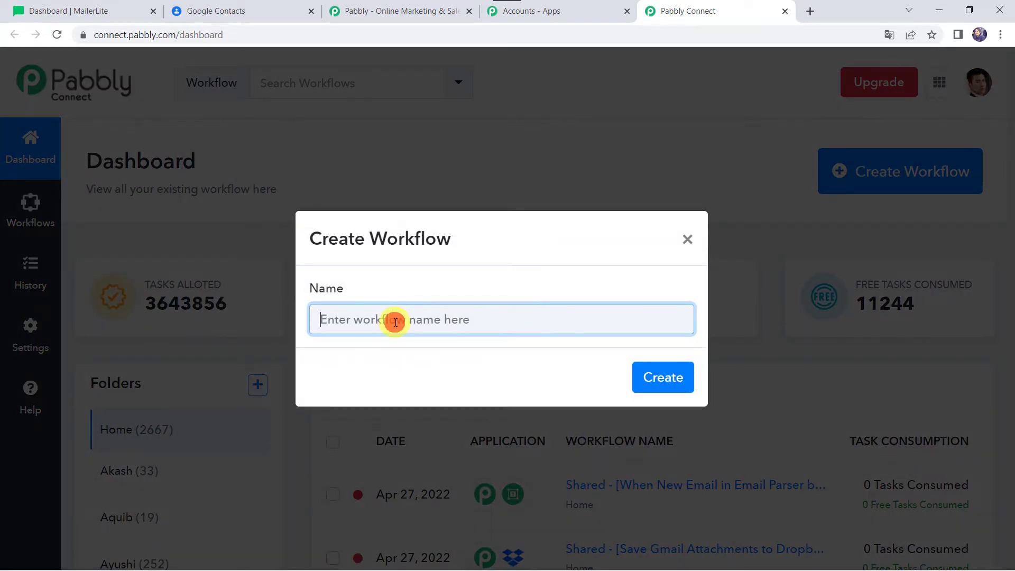
{"action": "type", "text": "MailerLite to Google Contacts Integration"}
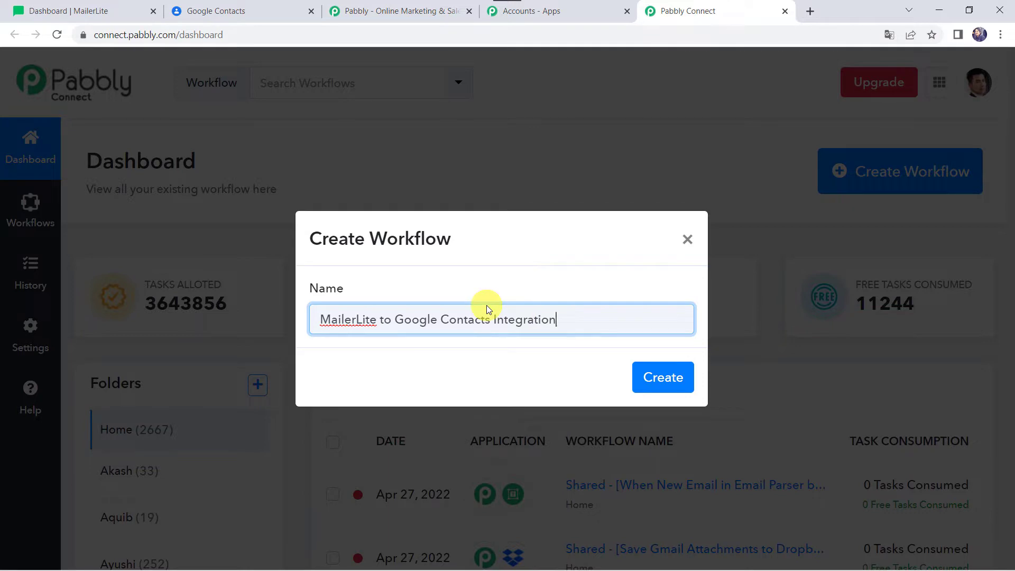
{"action": "left_click", "coordinate": [662, 377]}
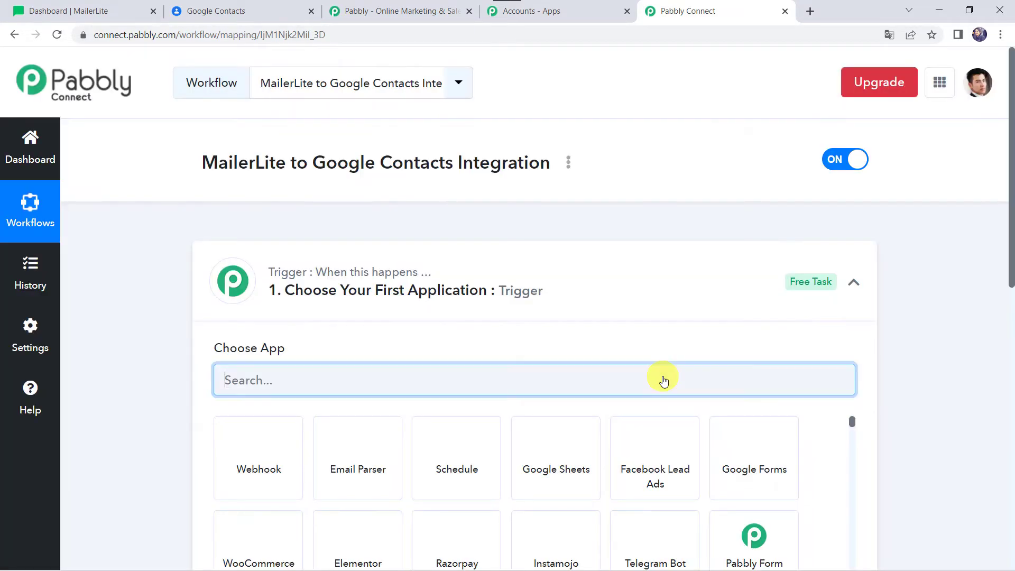
Step: Set the workflow's trigger application to MailerLite with the Subscriber Created event
{"action": "left_click", "coordinate": [562, 292]}
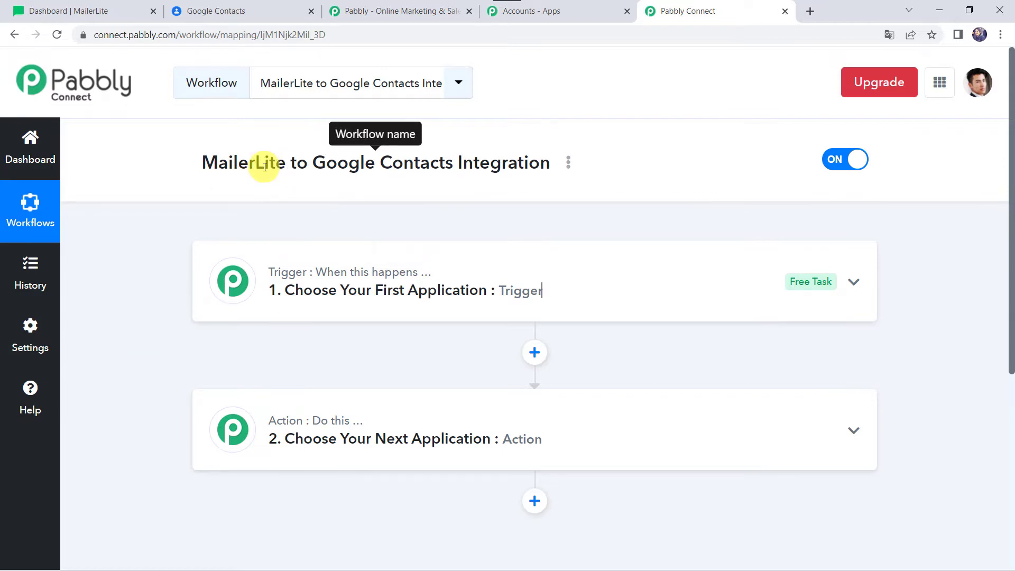
{"action": "left_click", "coordinate": [561, 280]}
{"action": "left_click", "coordinate": [290, 379]}
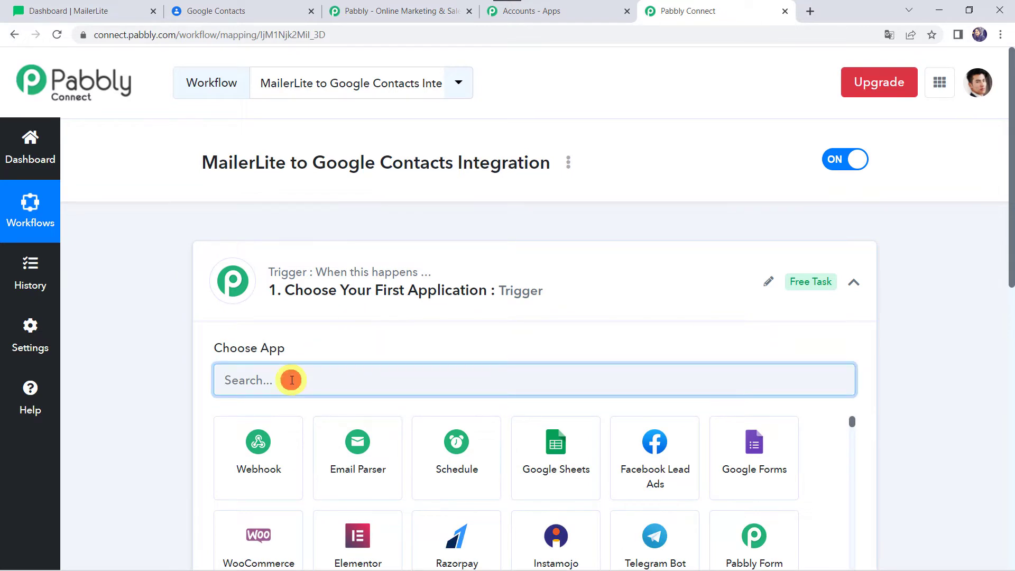
{"action": "type", "text": "Mailerl"}
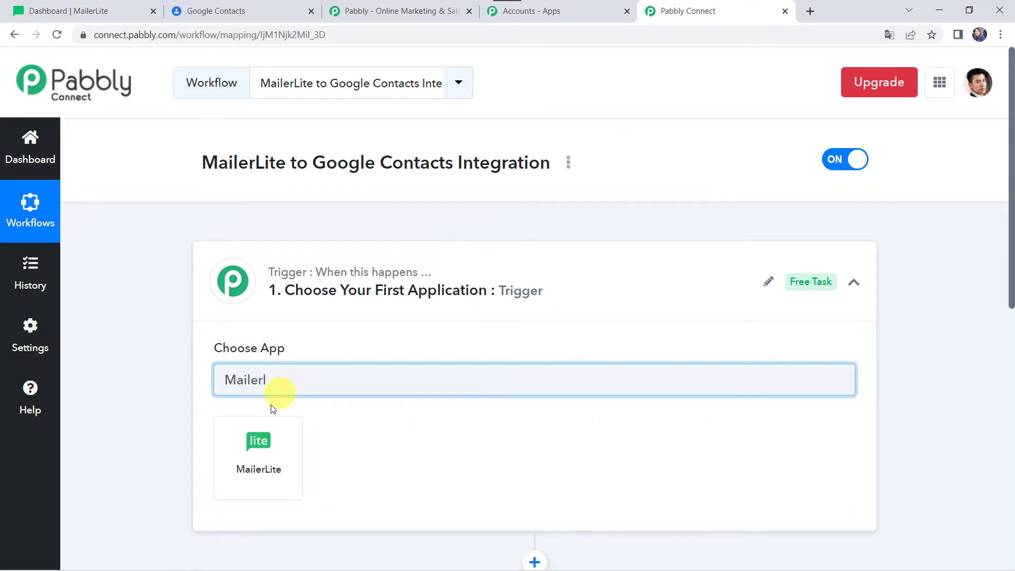
{"action": "left_click", "coordinate": [263, 447]}
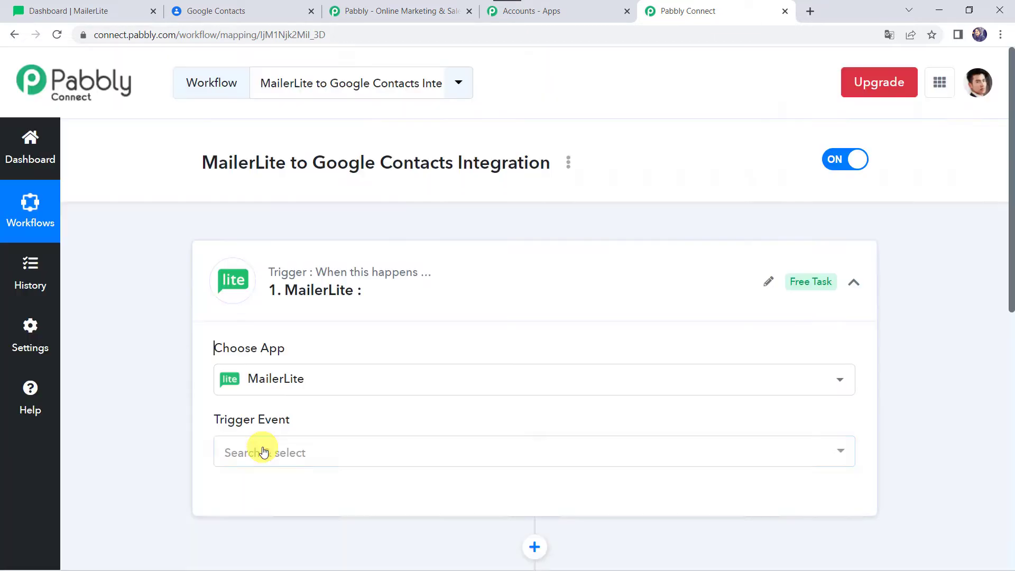
{"action": "scroll", "coordinate": [262, 451], "scroll_direction": "down", "scroll_amount": 3}
{"action": "left_click", "coordinate": [249, 320]}
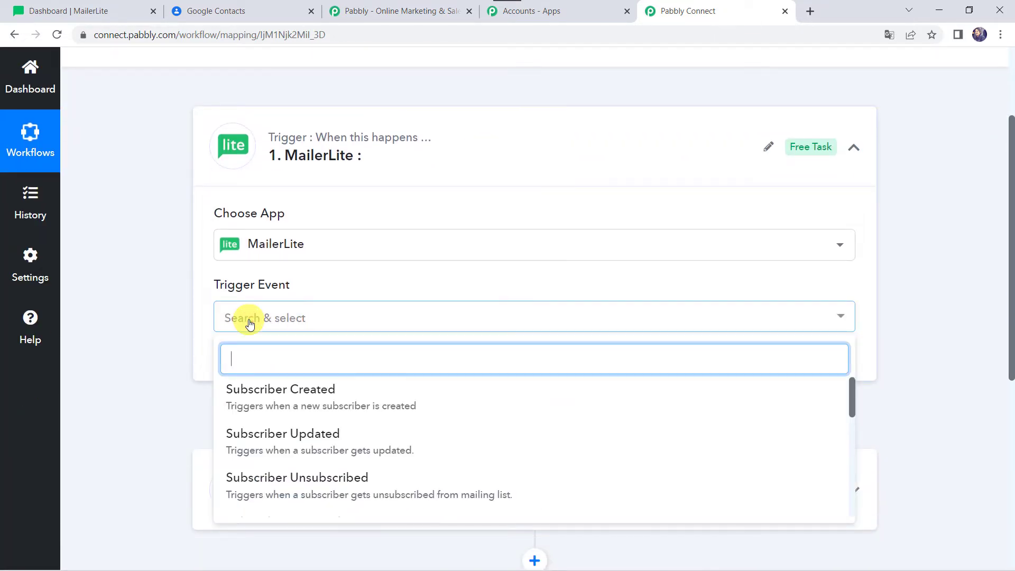
{"action": "left_click", "coordinate": [301, 392]}
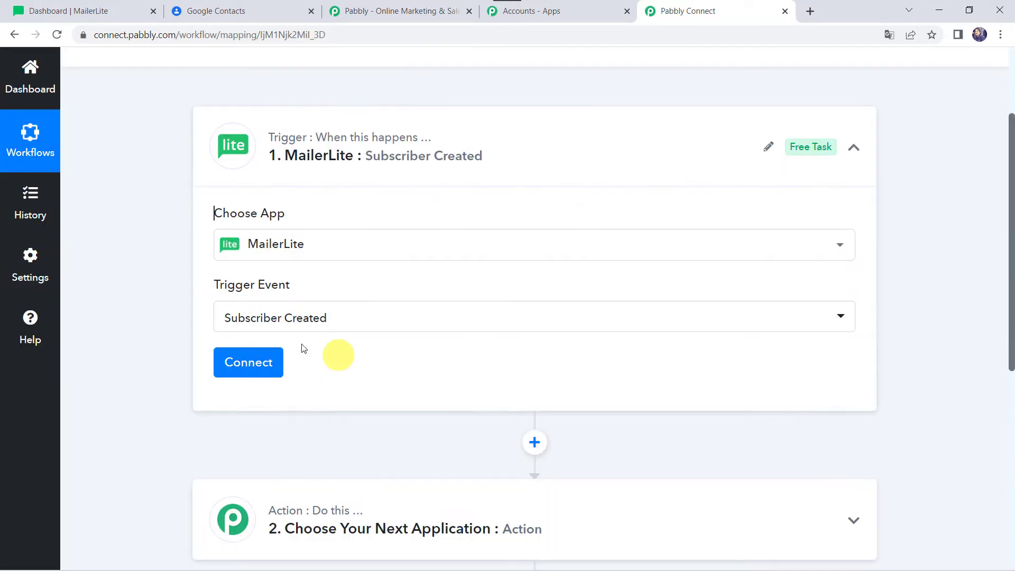
Step: Start adding a new MailerLite connection for the trigger instead of using an existing one
{"action": "left_click", "coordinate": [256, 359]}
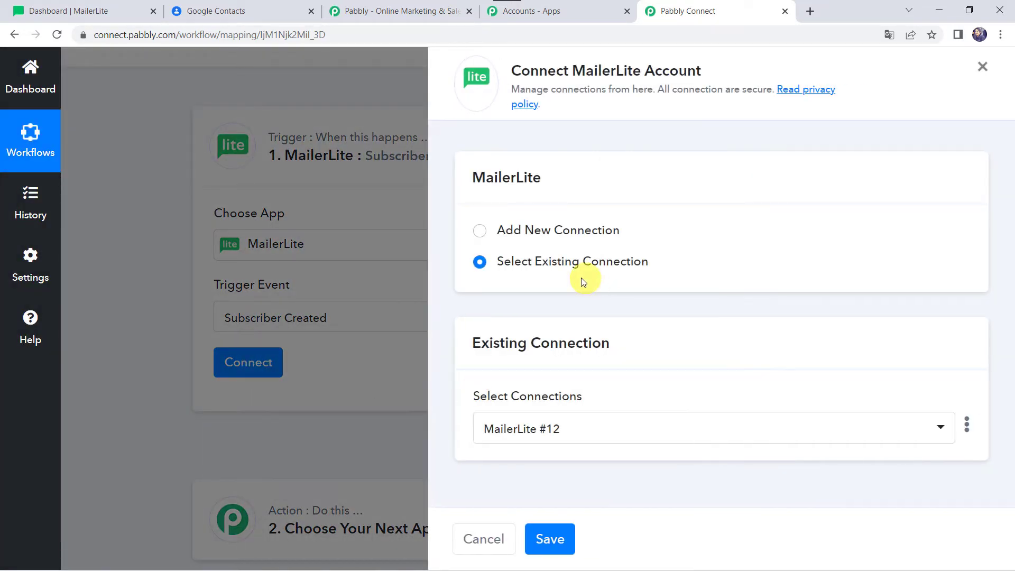
{"action": "left_click", "coordinate": [555, 234]}
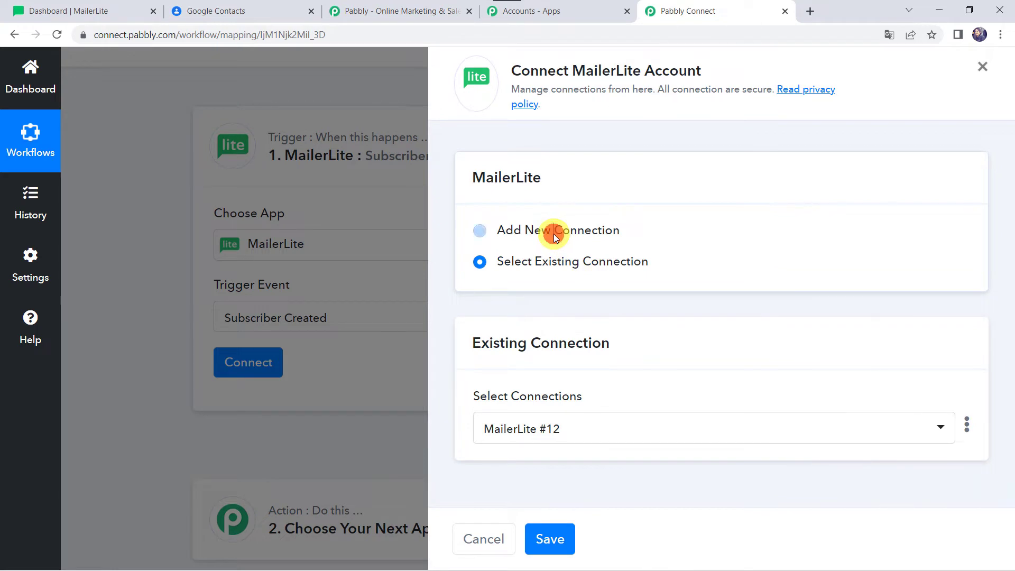
{"action": "scroll", "coordinate": [544, 335], "scroll_direction": "down", "scroll_amount": 2}
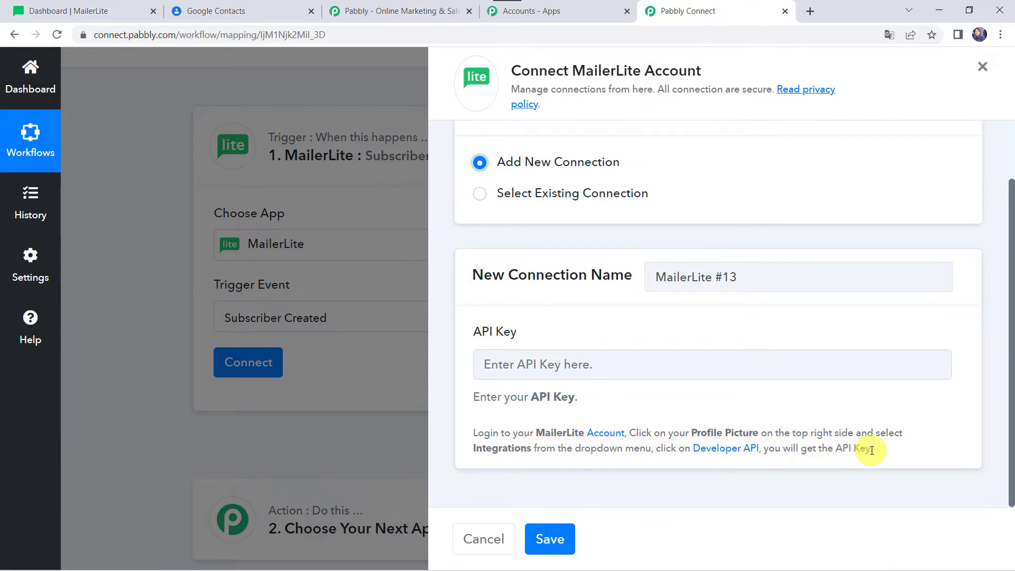
Step: Switch to MailerLite and copy the API key from its Developer API integration page
{"action": "left_click", "coordinate": [112, 8]}
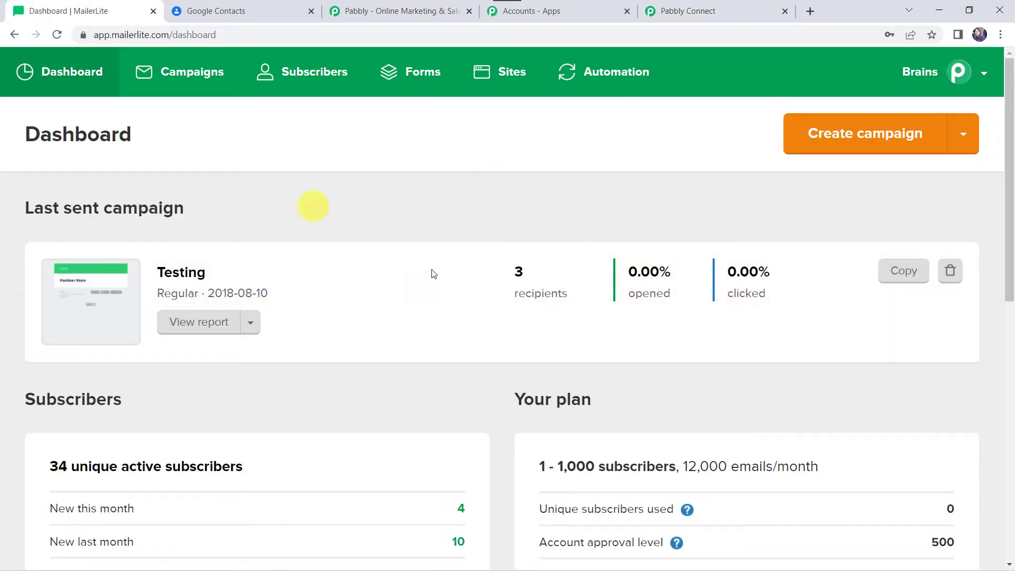
{"action": "left_click", "coordinate": [983, 80]}
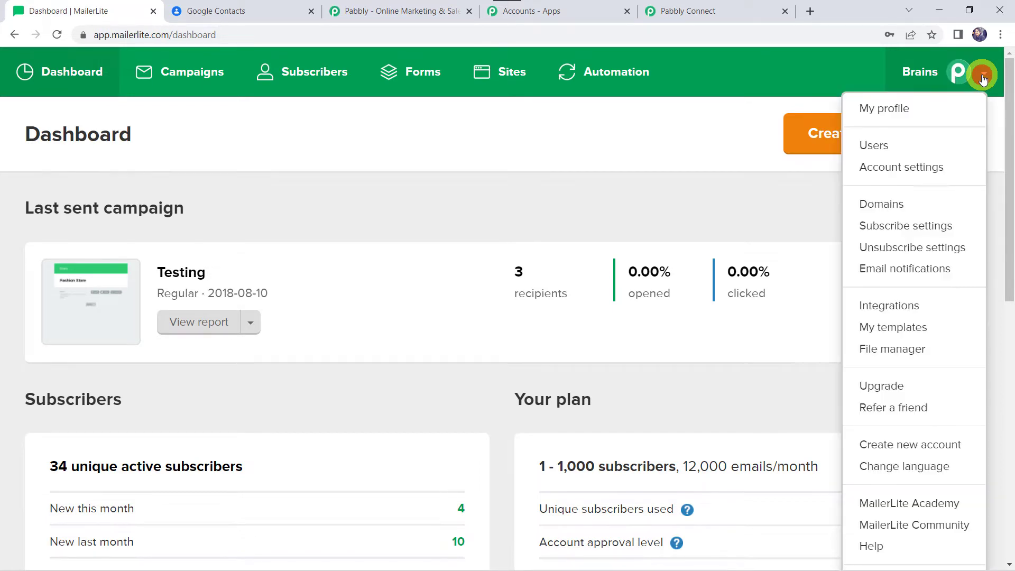
{"action": "left_click", "coordinate": [886, 306]}
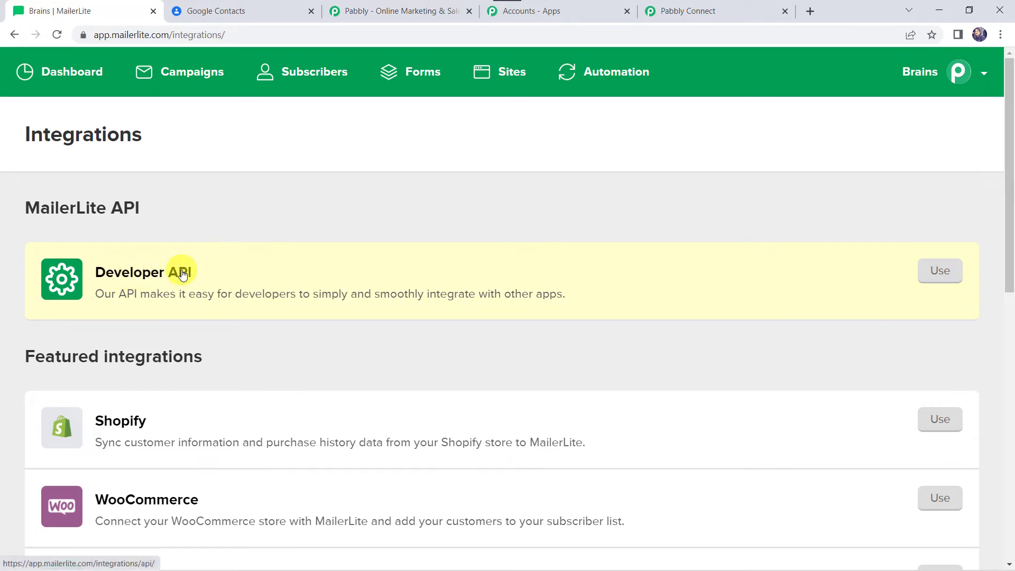
{"action": "left_click", "coordinate": [939, 272]}
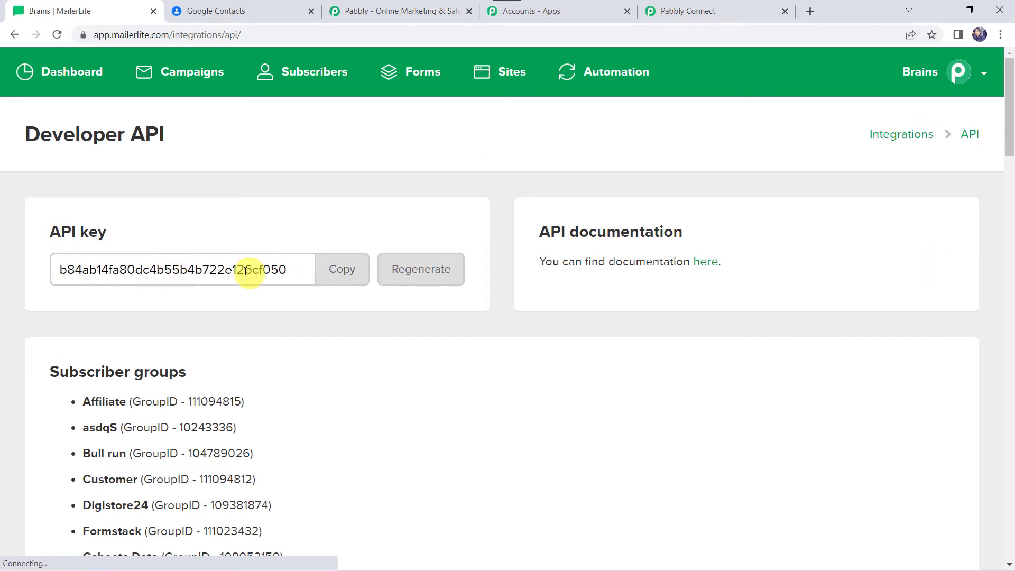
{"action": "left_click", "coordinate": [338, 271]}
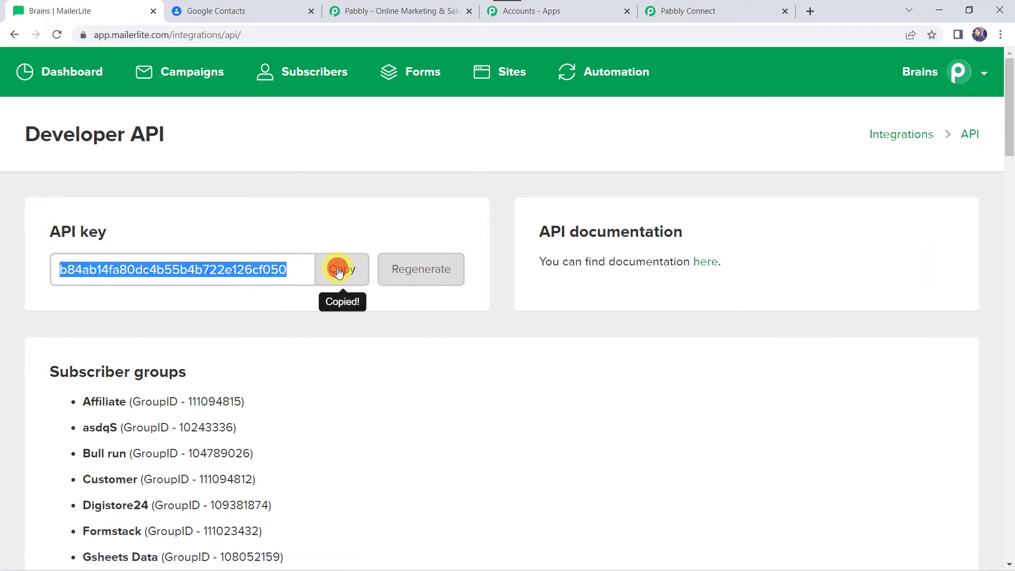
Step: Return to Pabbly Connect, paste the MailerLite API key into the new connection and save it
{"action": "left_click", "coordinate": [730, 11]}
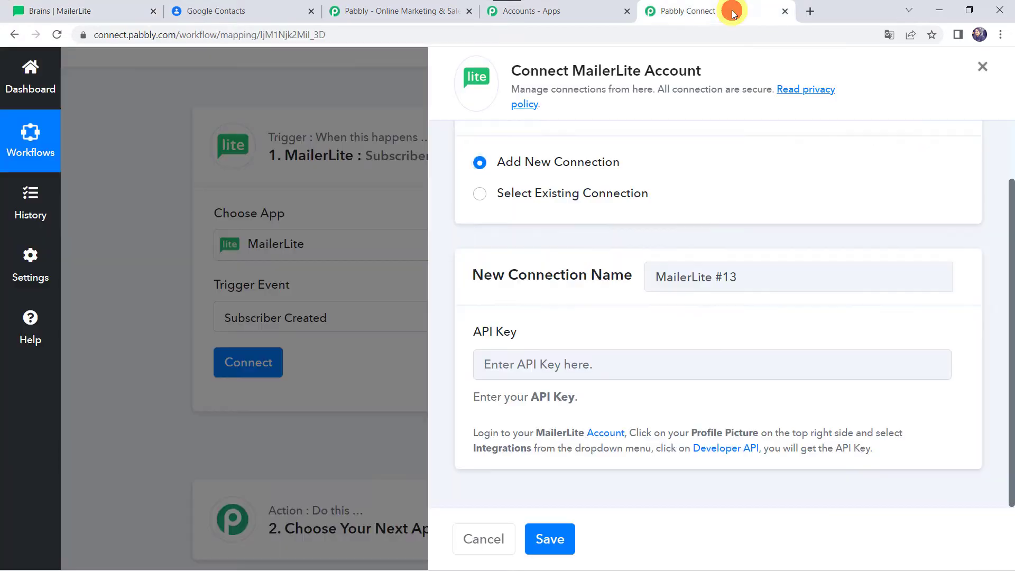
{"action": "left_click", "coordinate": [512, 358]}
{"action": "key", "text": "ctrl+v"}
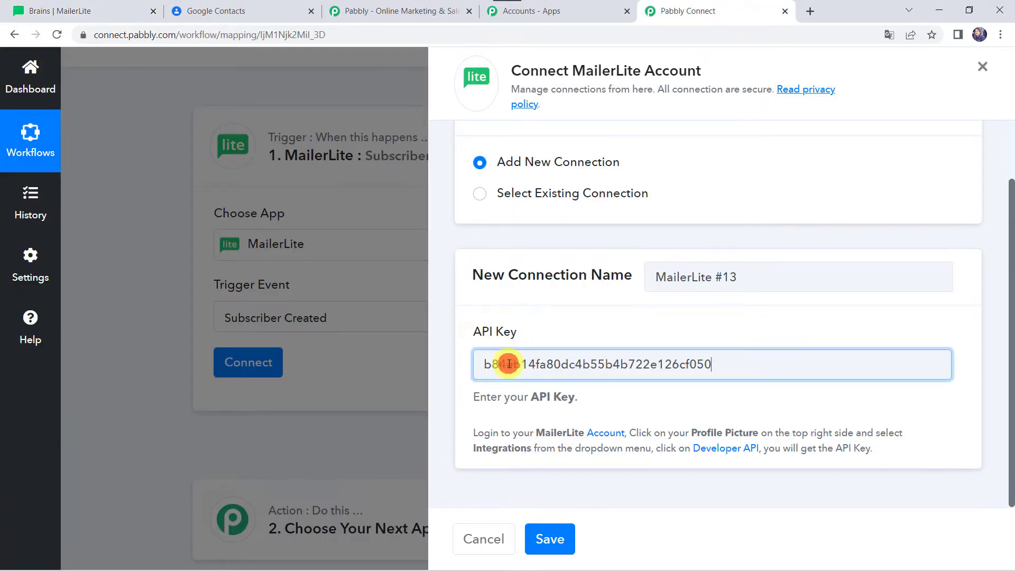
{"action": "left_click", "coordinate": [549, 546]}
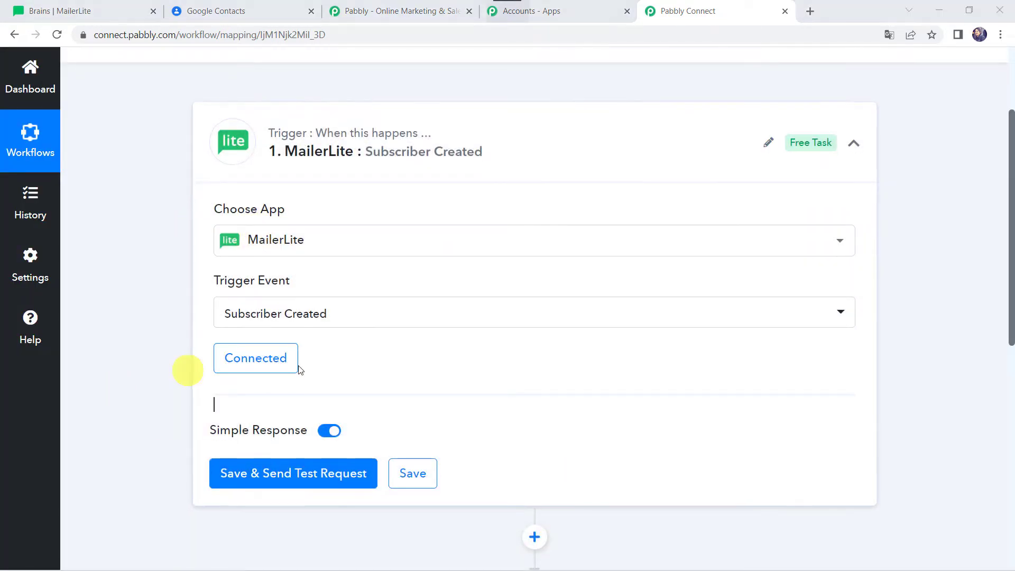
Step: Save the MailerLite trigger and send a test request, agreeing to resend it
{"action": "mouse_move", "coordinate": [268, 428]}
{"action": "left_click", "coordinate": [284, 476]}
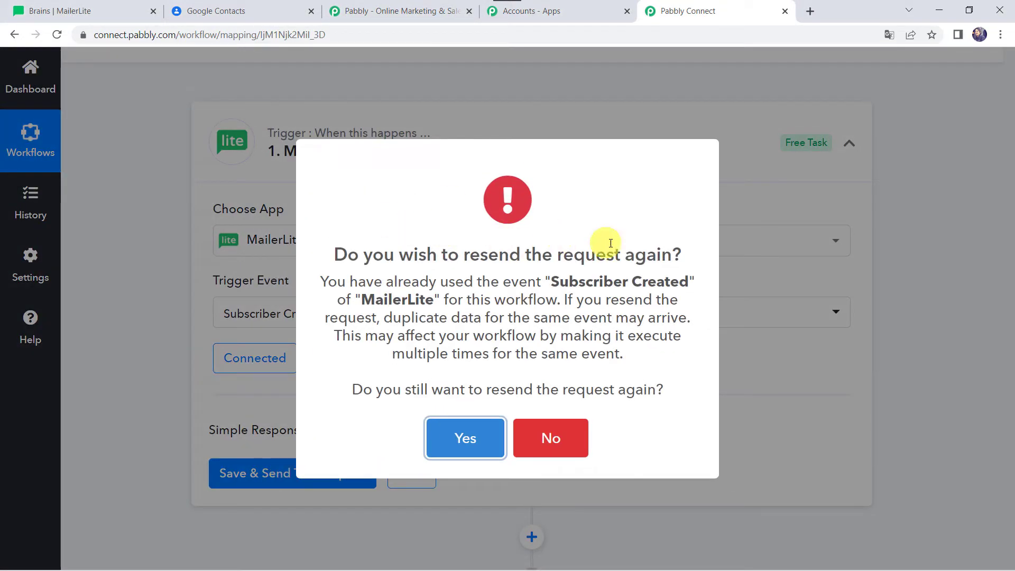
{"action": "left_click", "coordinate": [460, 437]}
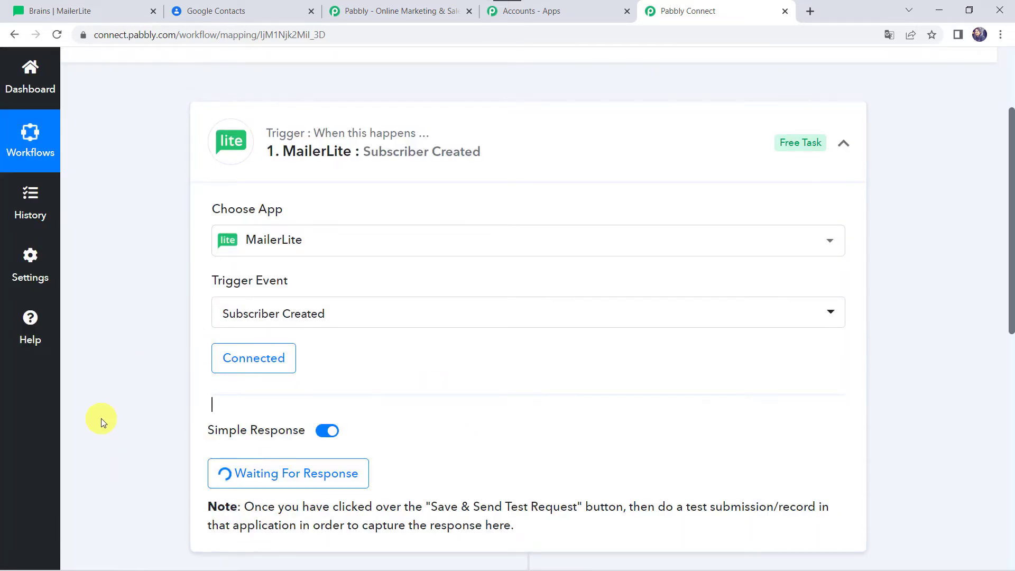
Step: Switch to MailerLite, open the form for adding a single subscriber and expand its additional fields
{"action": "scroll", "coordinate": [100, 417], "scroll_direction": "down", "scroll_amount": 4}
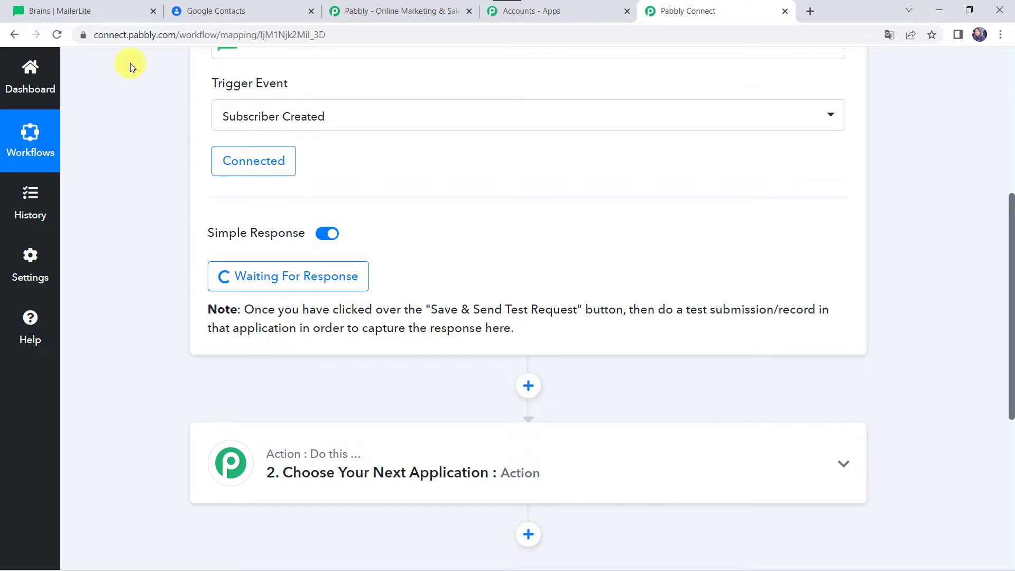
{"action": "left_click", "coordinate": [100, 5]}
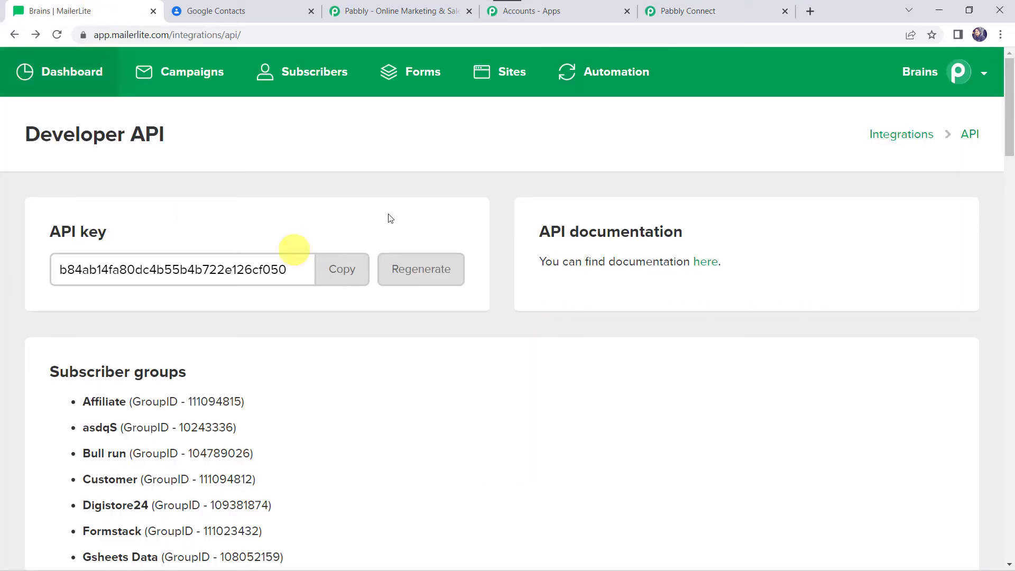
{"action": "left_click", "coordinate": [311, 78]}
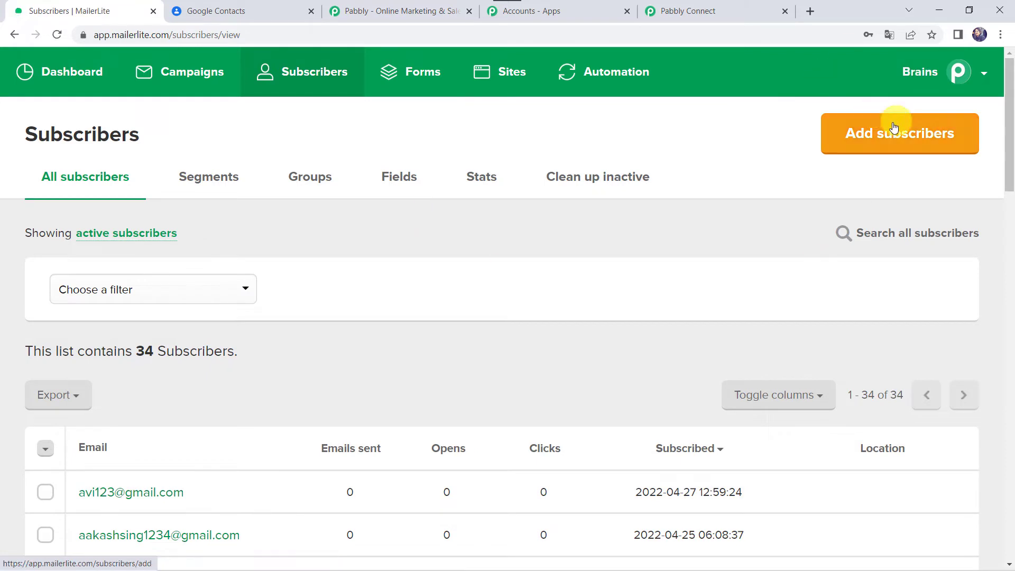
{"action": "left_click", "coordinate": [897, 145]}
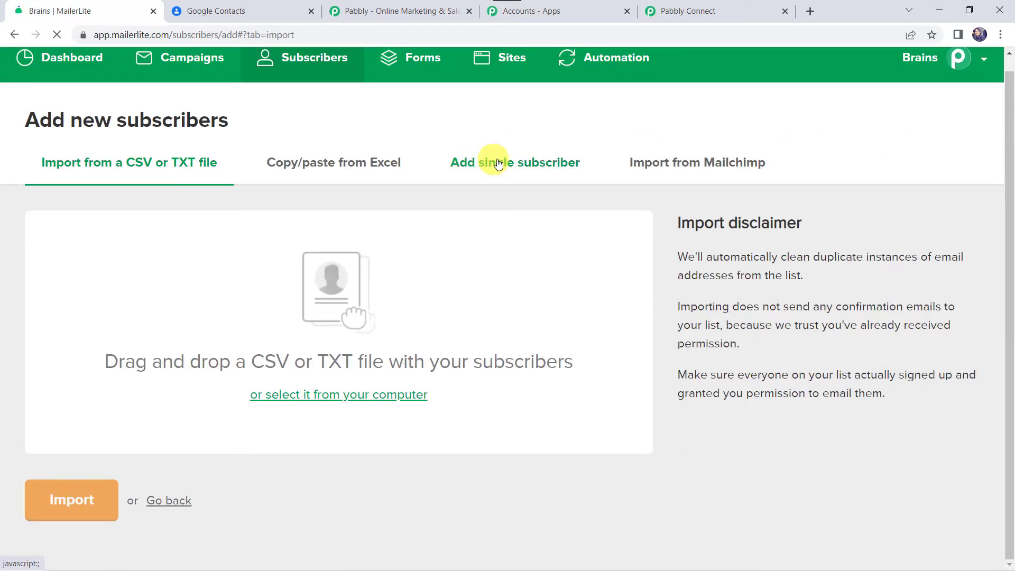
{"action": "left_click", "coordinate": [549, 168]}
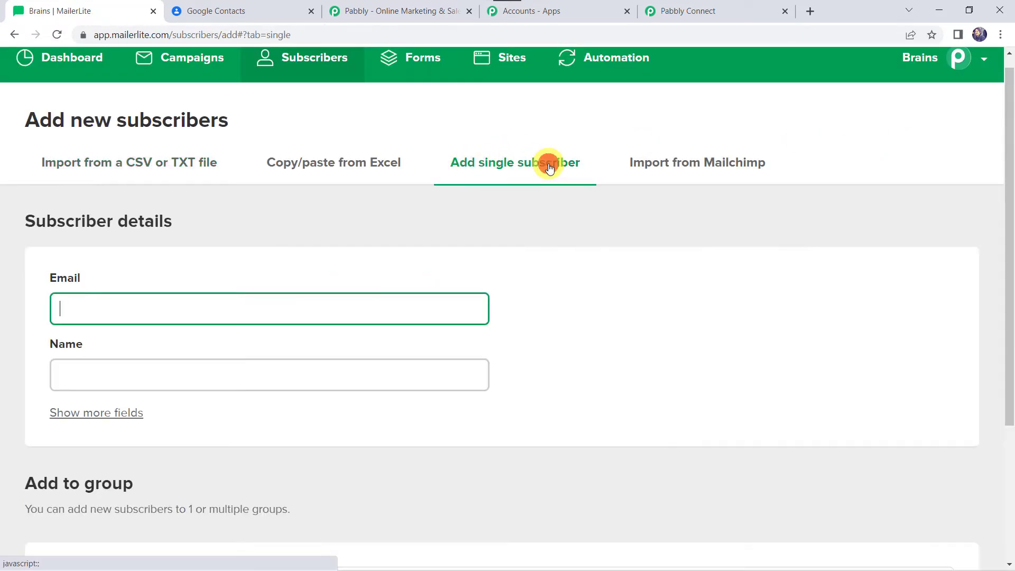
{"action": "left_click", "coordinate": [98, 423]}
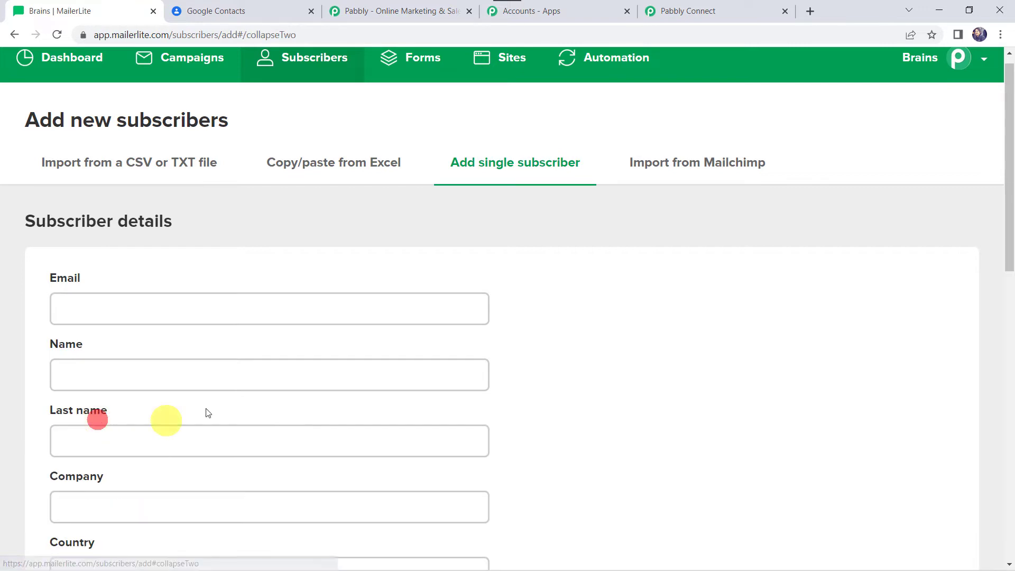
Step: Enter the sample subscriber's email, first name and last name, and set the company to Pabbly
{"action": "left_click", "coordinate": [94, 291]}
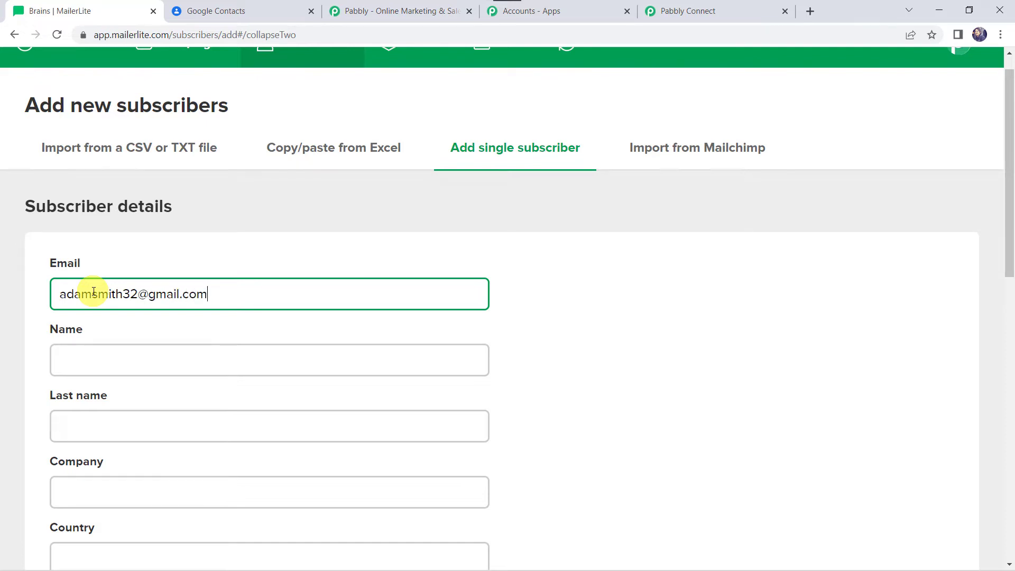
{"action": "key", "text": "Tab"}
{"action": "key", "text": "Tab"}
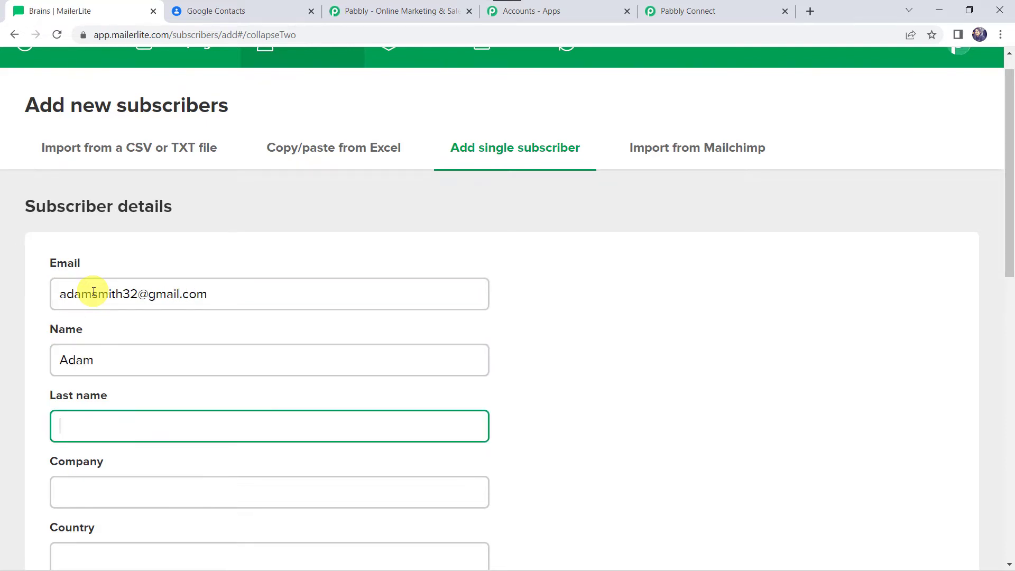
{"action": "key", "text": "Tab"}
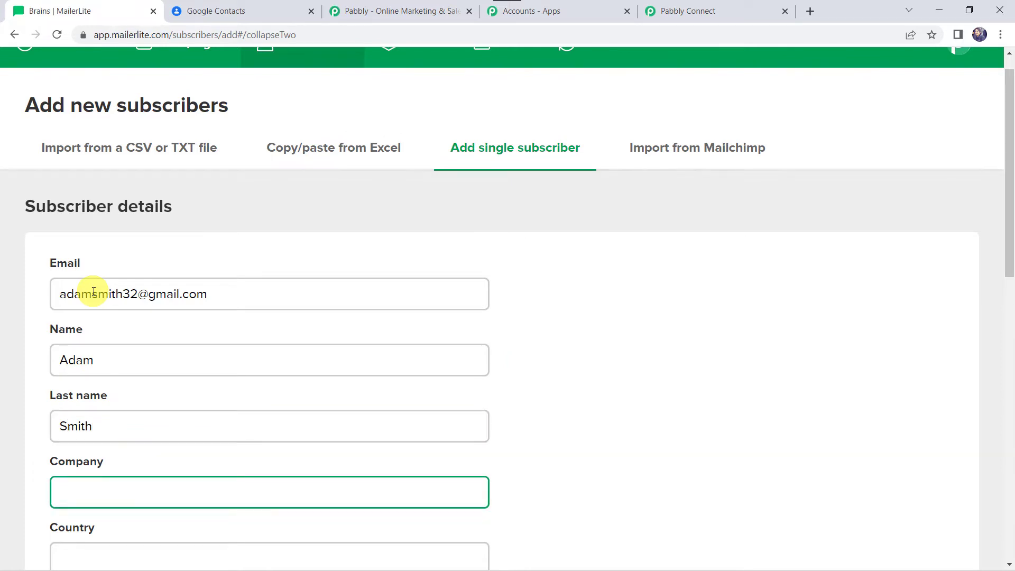
{"action": "scroll", "coordinate": [94, 291], "scroll_direction": "down", "scroll_amount": 5}
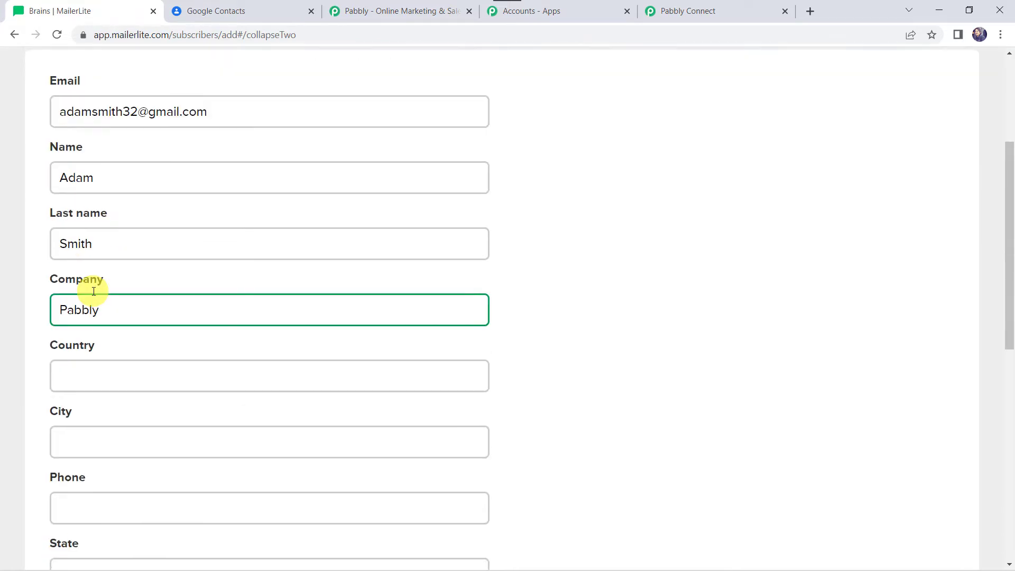
Step: Set the subscriber's country to India, city to Indore and state to MP, fill in the phone number and ZIP code, and add the subscriber
{"action": "left_click", "coordinate": [94, 292]}
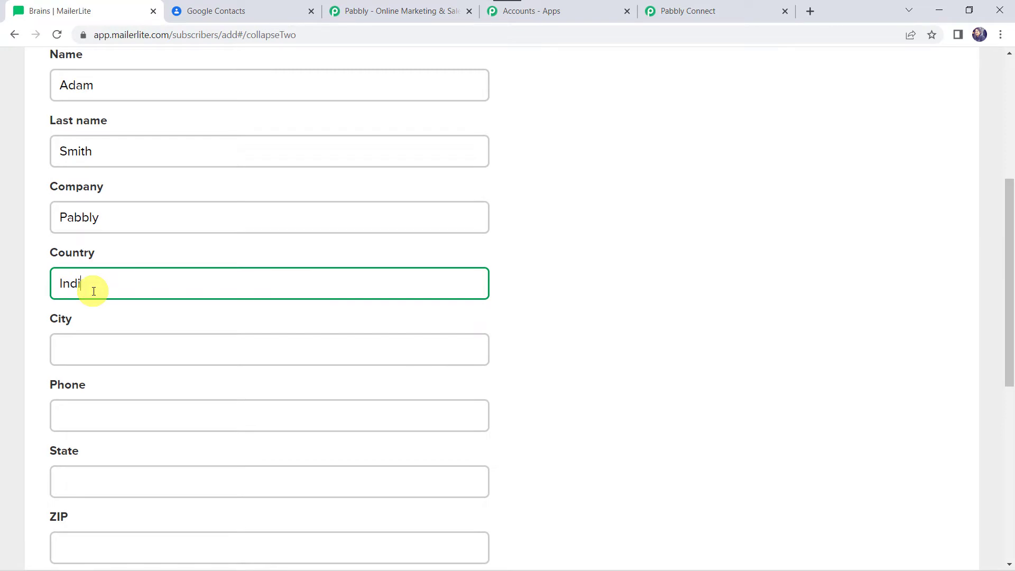
{"action": "key", "text": "Tab"}
{"action": "type", "text": "Indore"}
{"action": "key", "text": "Tab"}
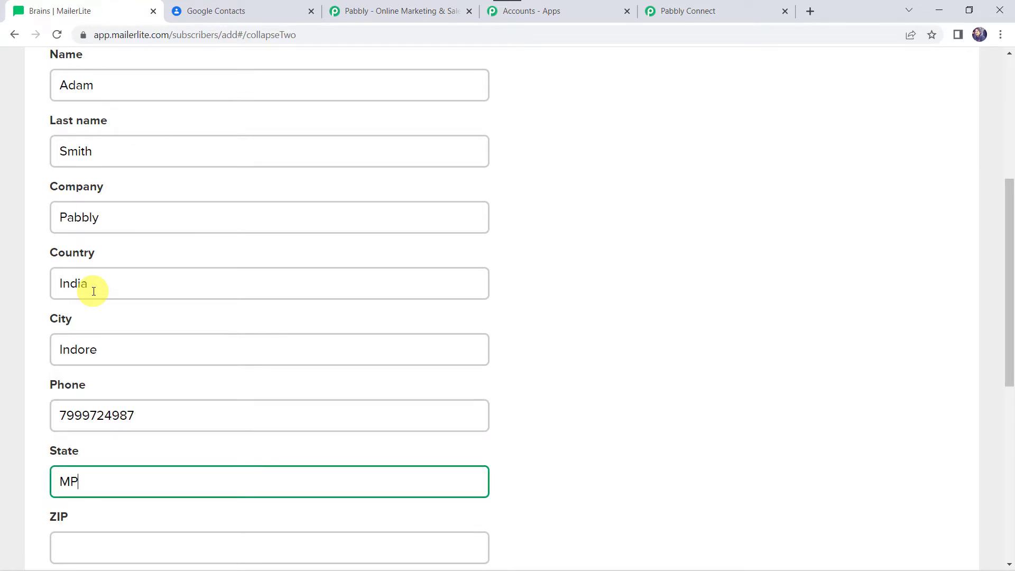
{"action": "scroll", "coordinate": [94, 286], "scroll_direction": "down", "scroll_amount": 5}
{"action": "left_click", "coordinate": [95, 288]}
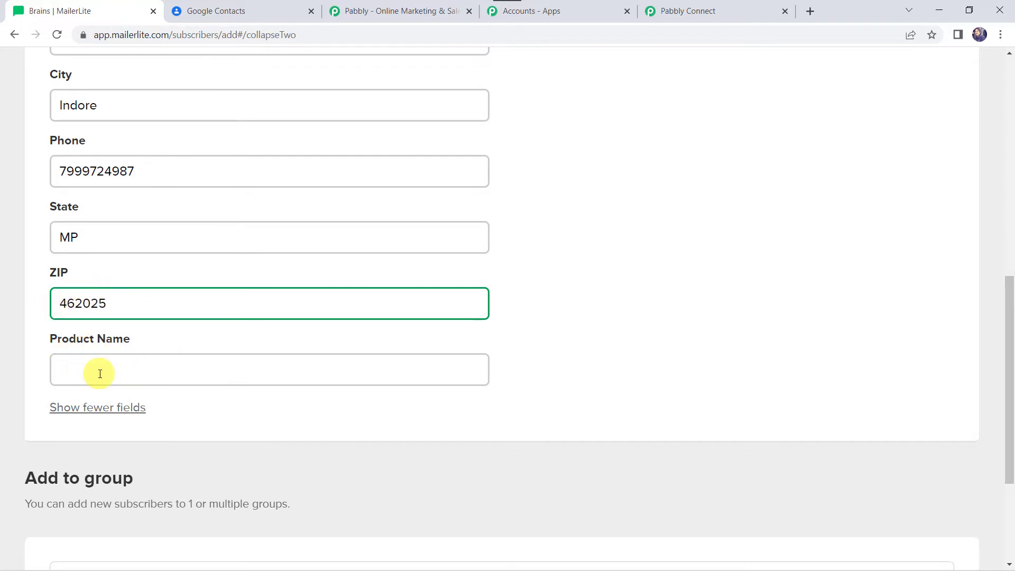
{"action": "scroll", "coordinate": [96, 370], "scroll_direction": "down", "scroll_amount": 3}
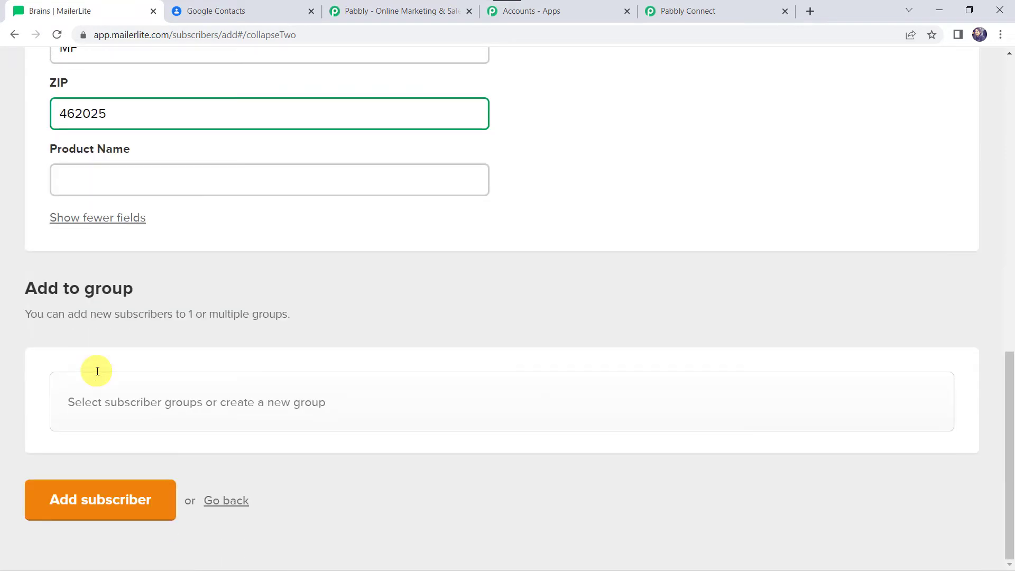
{"action": "left_click", "coordinate": [88, 509]}
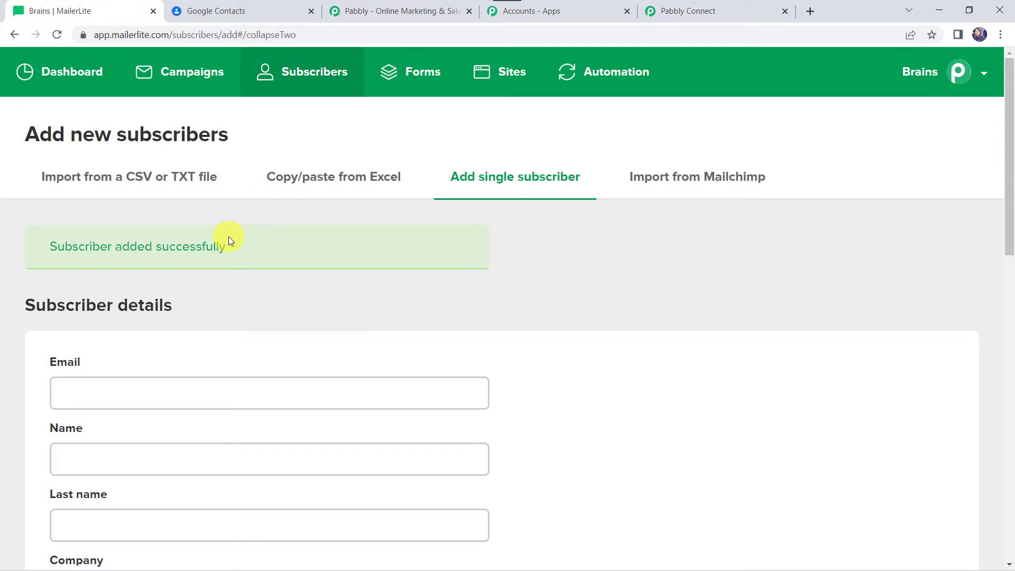
Step: Switch to Pabbly Connect and examine the subscriber fields in the MailerLite trigger's captured response
{"action": "left_click", "coordinate": [725, 18]}
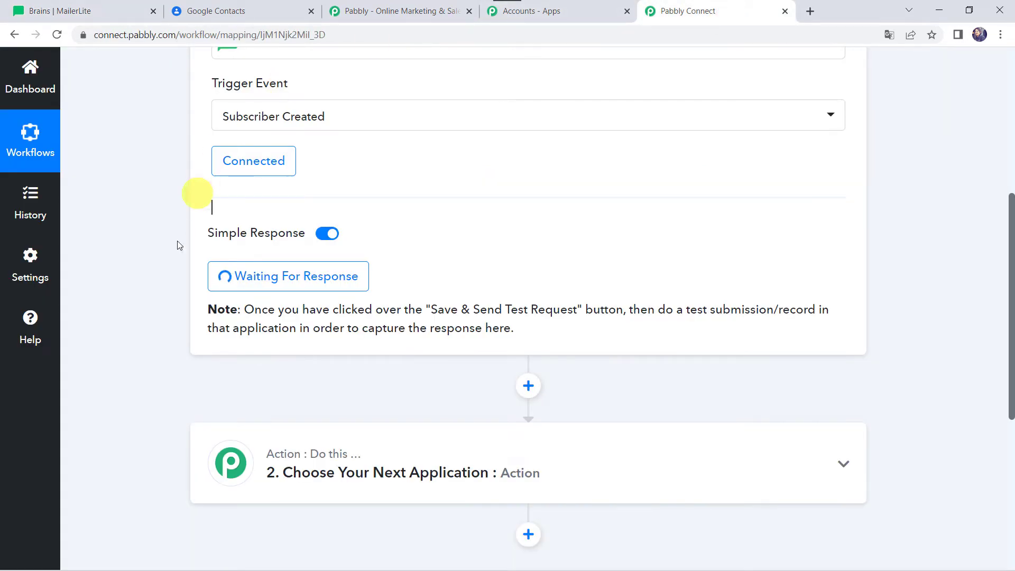
{"action": "scroll", "coordinate": [123, 386], "scroll_direction": "down", "scroll_amount": 8}
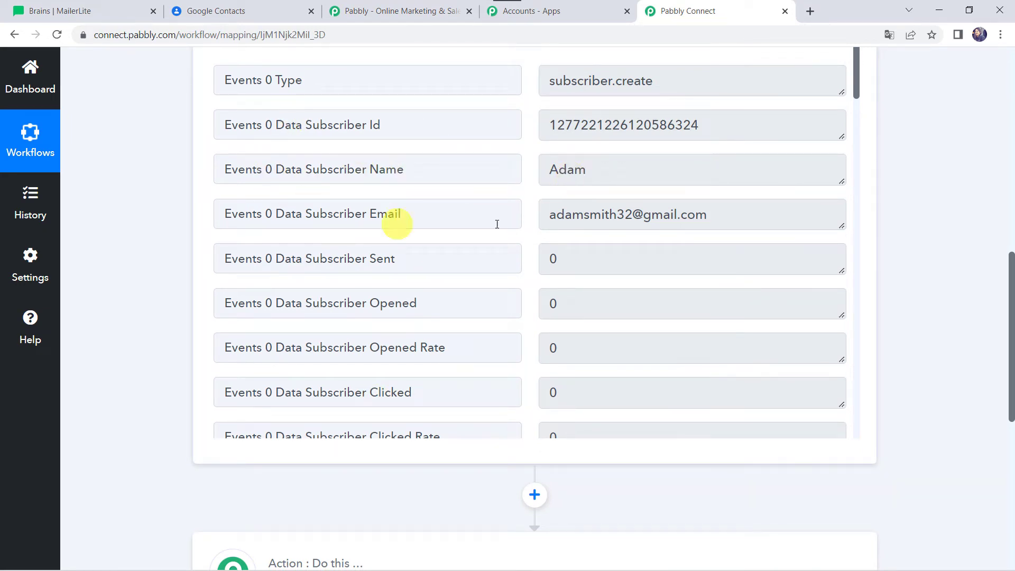
{"action": "scroll", "coordinate": [355, 237], "scroll_direction": "down", "scroll_amount": 15}
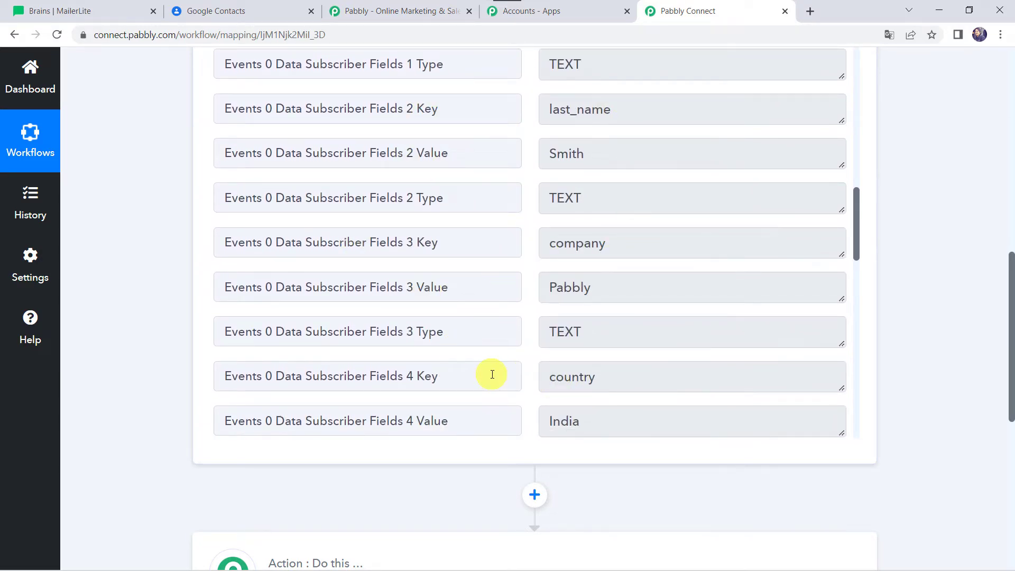
{"action": "scroll", "coordinate": [492, 374], "scroll_direction": "down", "scroll_amount": 4}
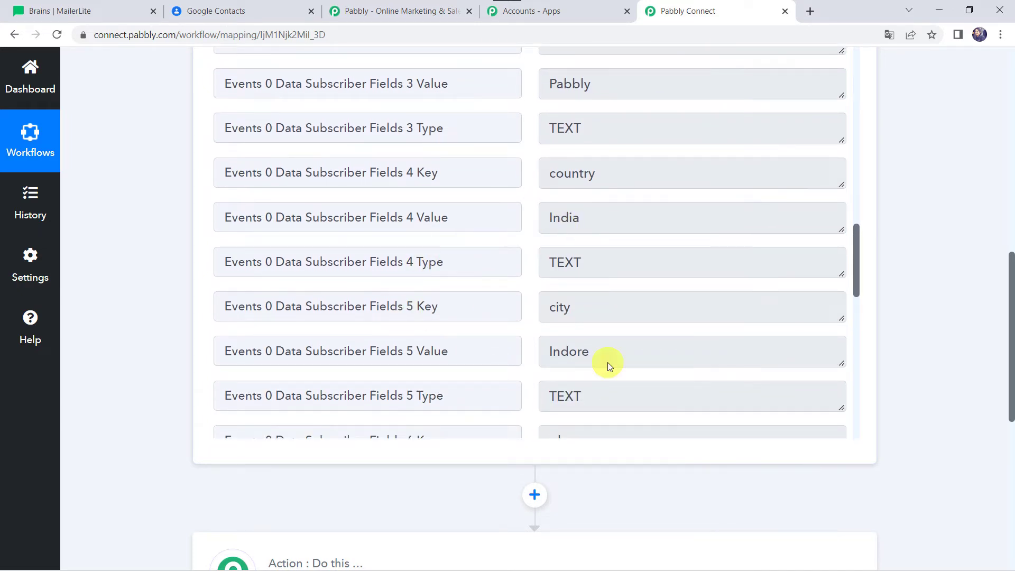
{"action": "scroll", "coordinate": [461, 328], "scroll_direction": "down", "scroll_amount": 9}
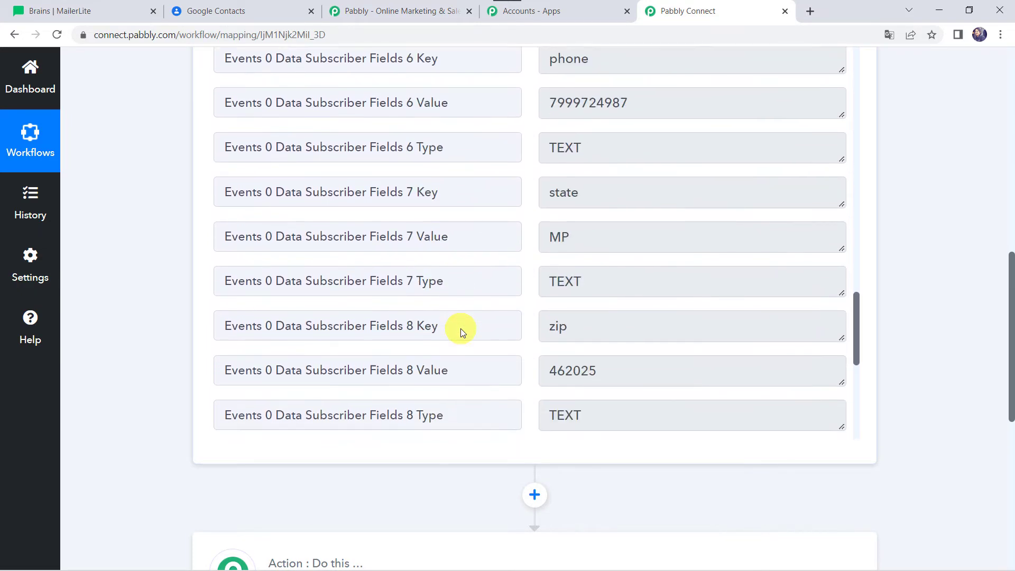
{"action": "scroll", "coordinate": [461, 328], "scroll_direction": "down", "scroll_amount": 6}
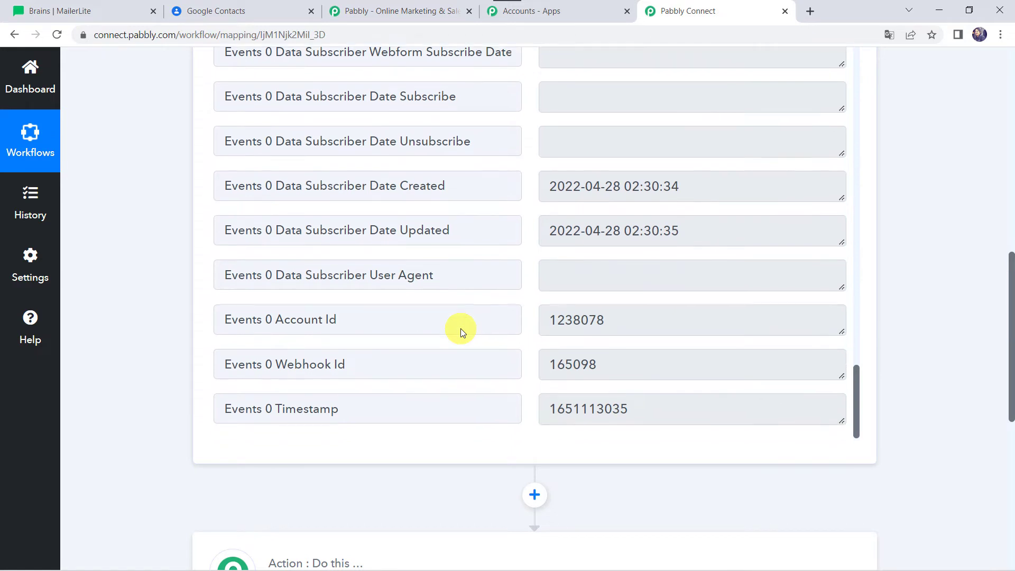
{"action": "scroll", "coordinate": [461, 329], "scroll_direction": "up", "scroll_amount": 15}
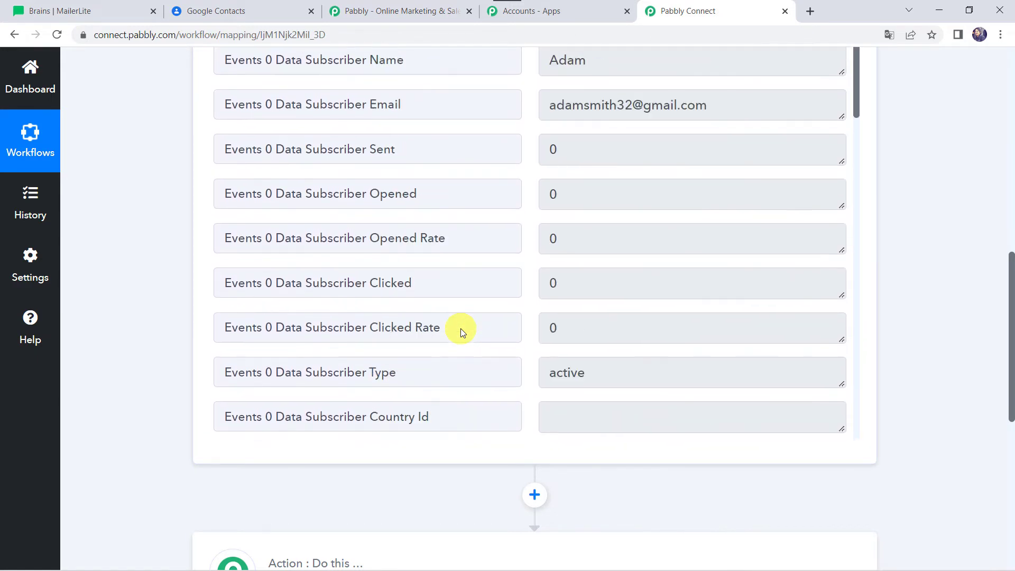
{"action": "scroll", "coordinate": [461, 328], "scroll_direction": "up", "scroll_amount": 2}
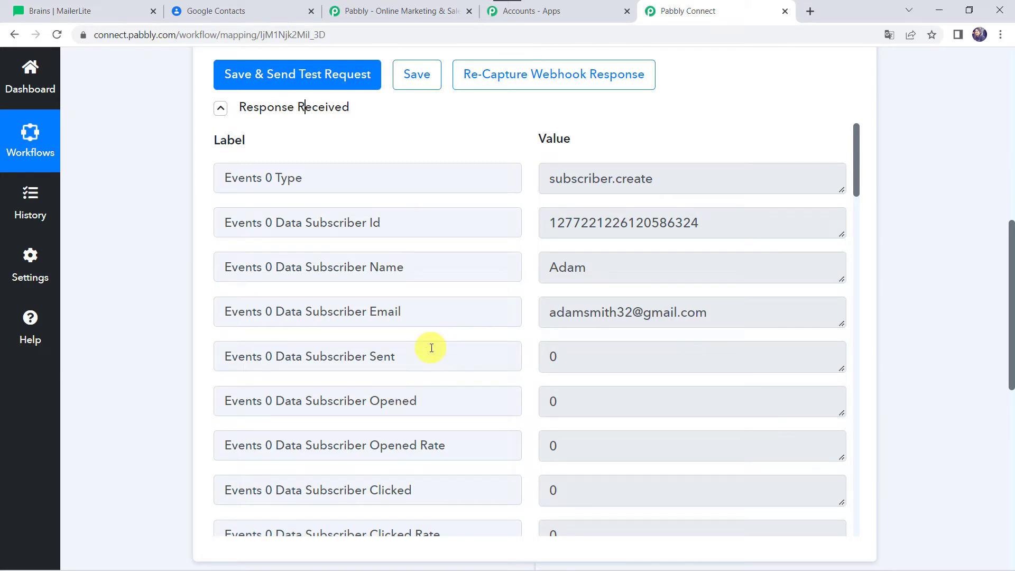
Step: Choose Google Contacts as the action app for the workflow's second step, with Create Contact as its action event
{"action": "scroll", "coordinate": [118, 431], "scroll_direction": "down", "scroll_amount": 8}
{"action": "left_click", "coordinate": [490, 264]}
{"action": "left_click", "coordinate": [369, 220]}
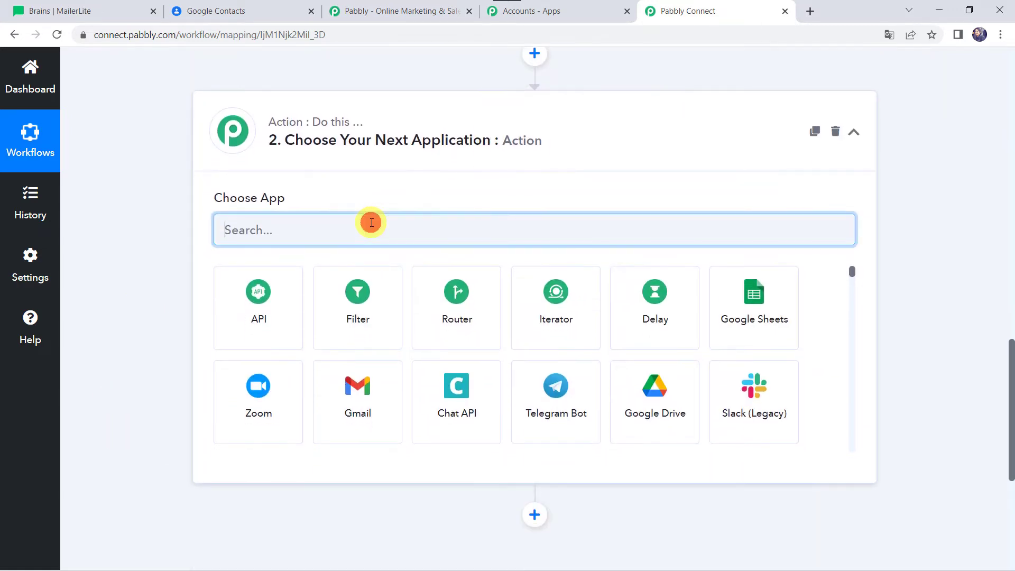
{"action": "type", "text": "Google "}
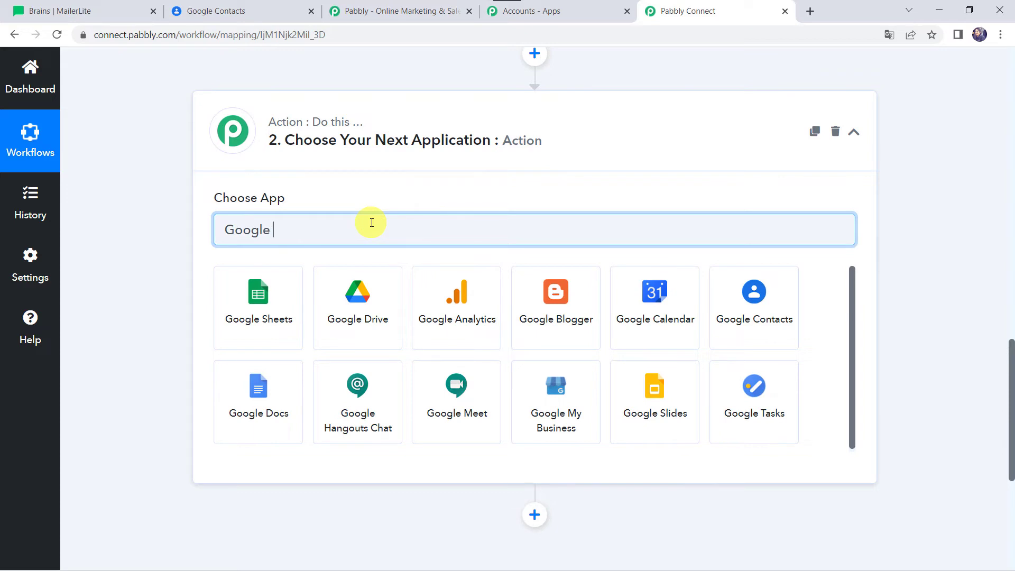
{"action": "type", "text": "C"}
{"action": "left_click", "coordinate": [373, 325]}
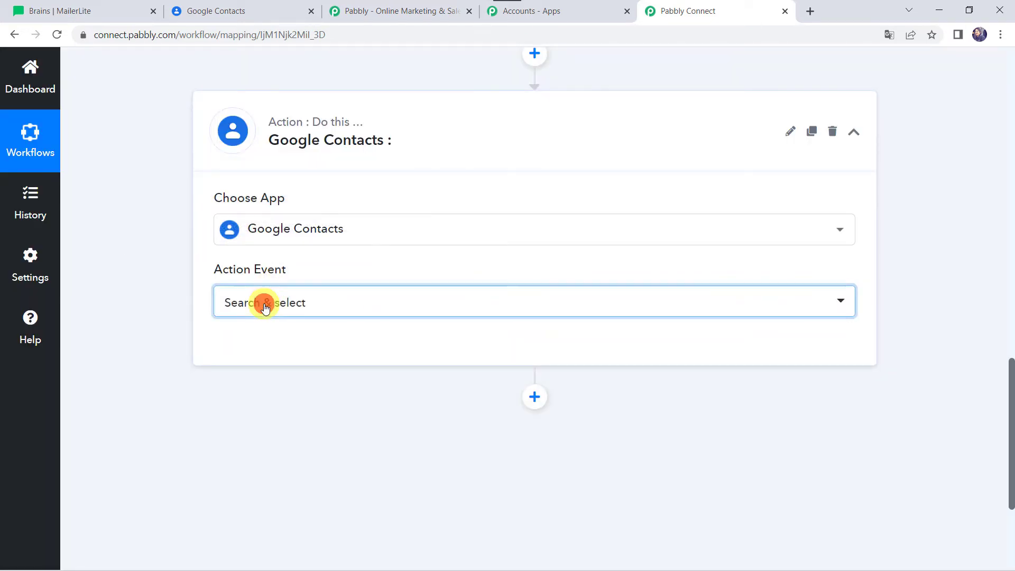
{"action": "left_click", "coordinate": [265, 308]}
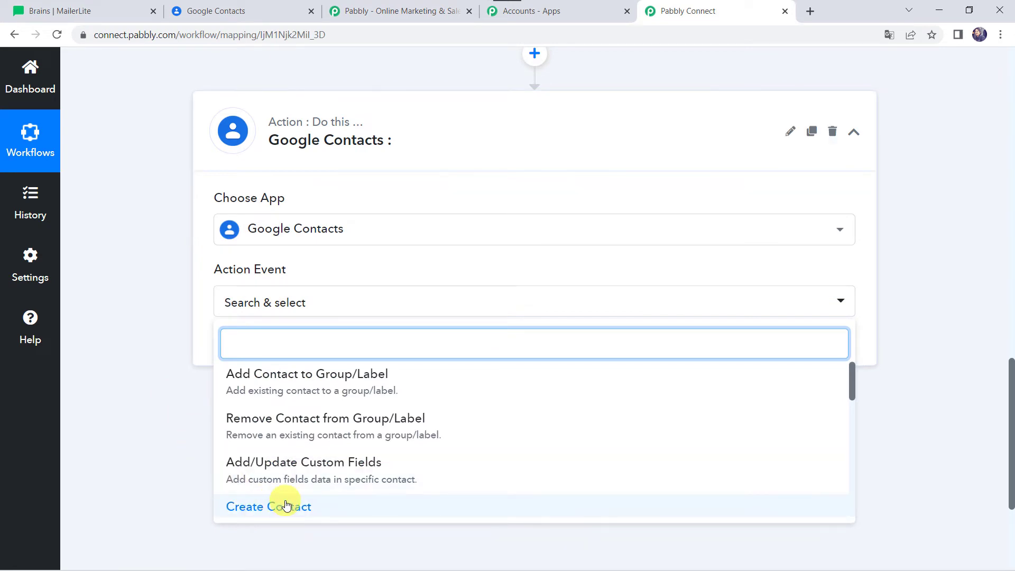
{"action": "scroll", "coordinate": [286, 505], "scroll_direction": "down", "scroll_amount": 2}
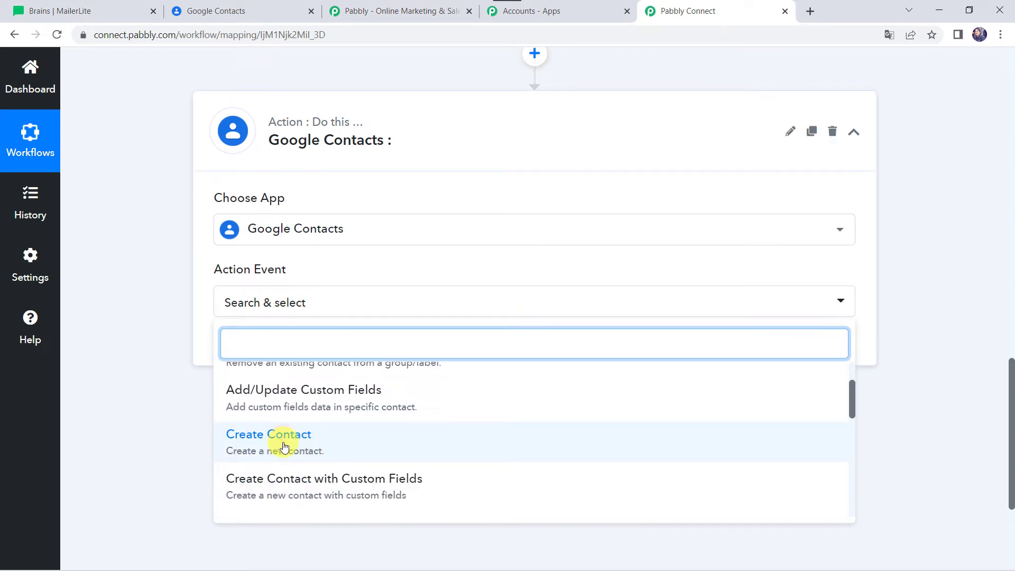
{"action": "left_click", "coordinate": [283, 447]}
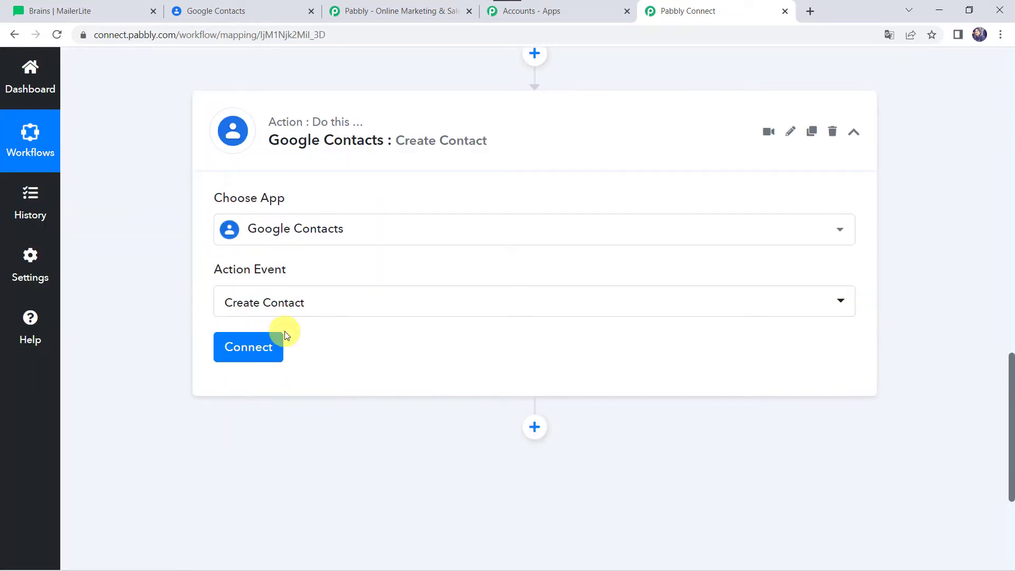
Step: Add a new Google Contacts connection and authorize Pabbly Connect's access with the third listed Google account
{"action": "left_click", "coordinate": [262, 353]}
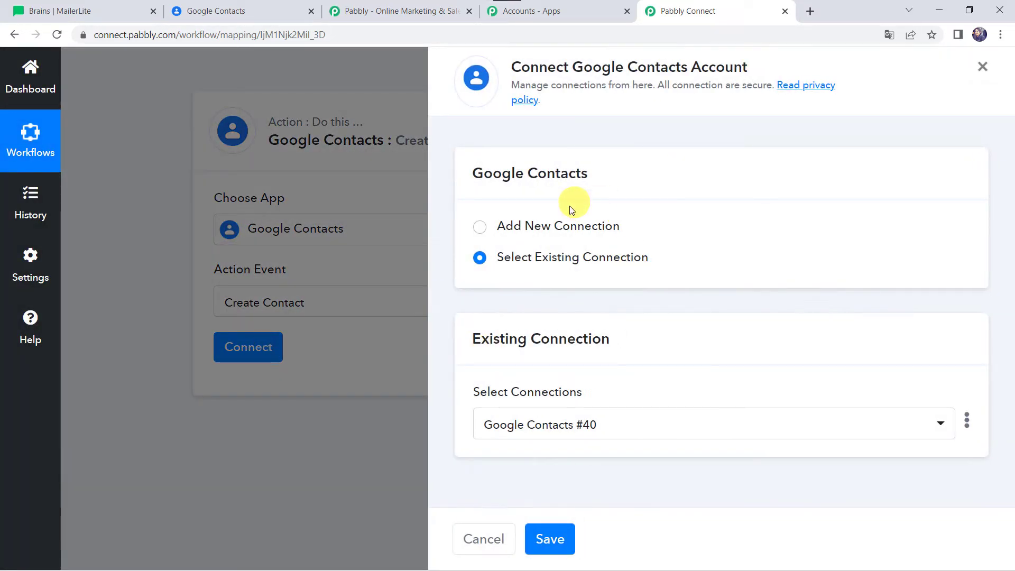
{"action": "left_click", "coordinate": [553, 223]}
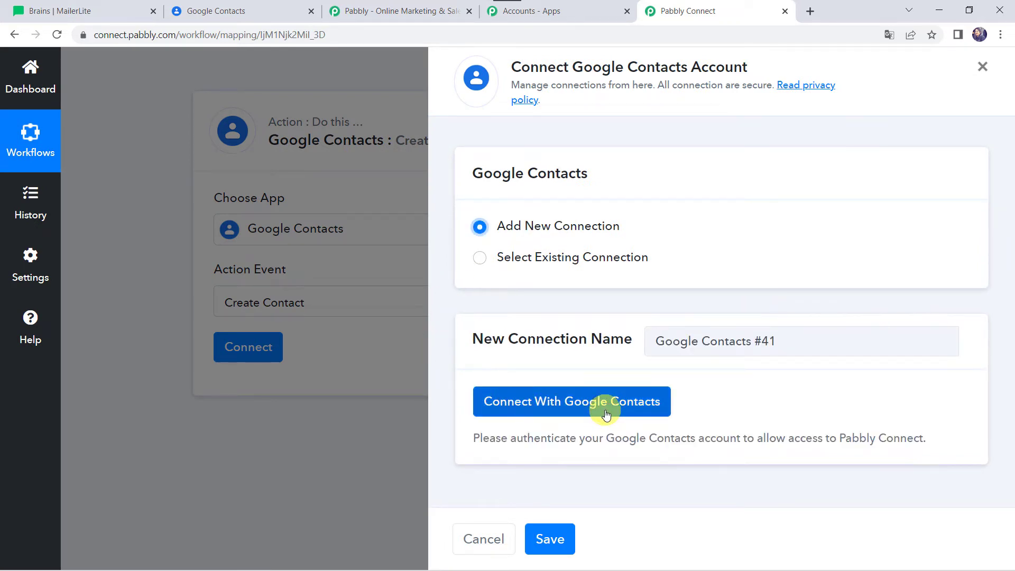
{"action": "left_click", "coordinate": [606, 414]}
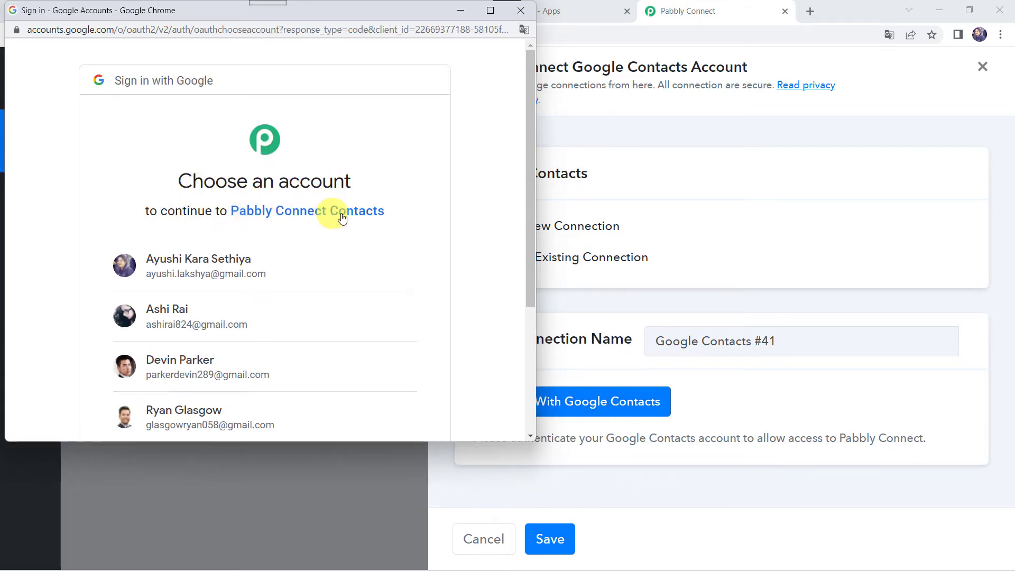
{"action": "left_click", "coordinate": [182, 374]}
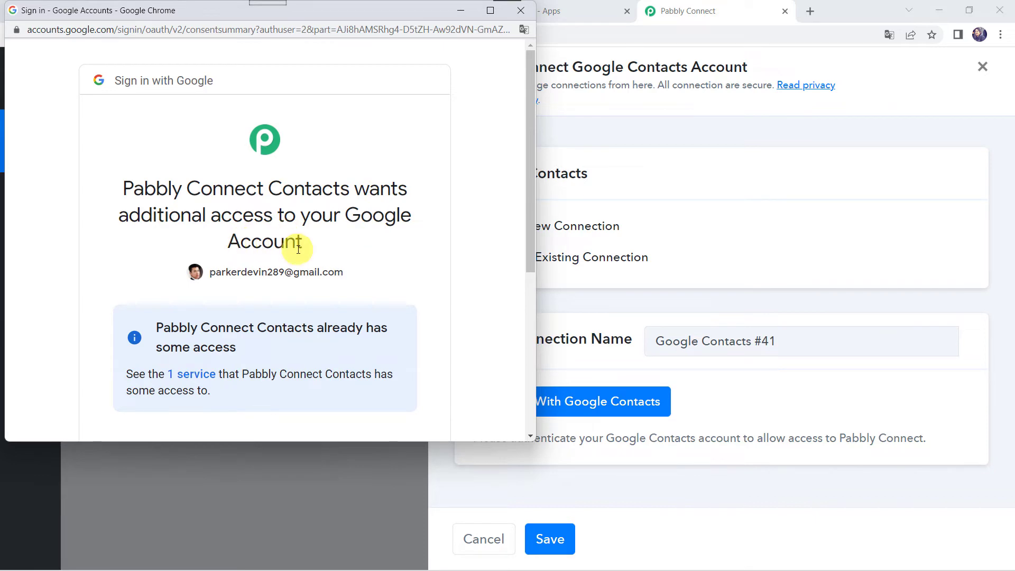
{"action": "scroll", "coordinate": [298, 249], "scroll_direction": "down", "scroll_amount": 5}
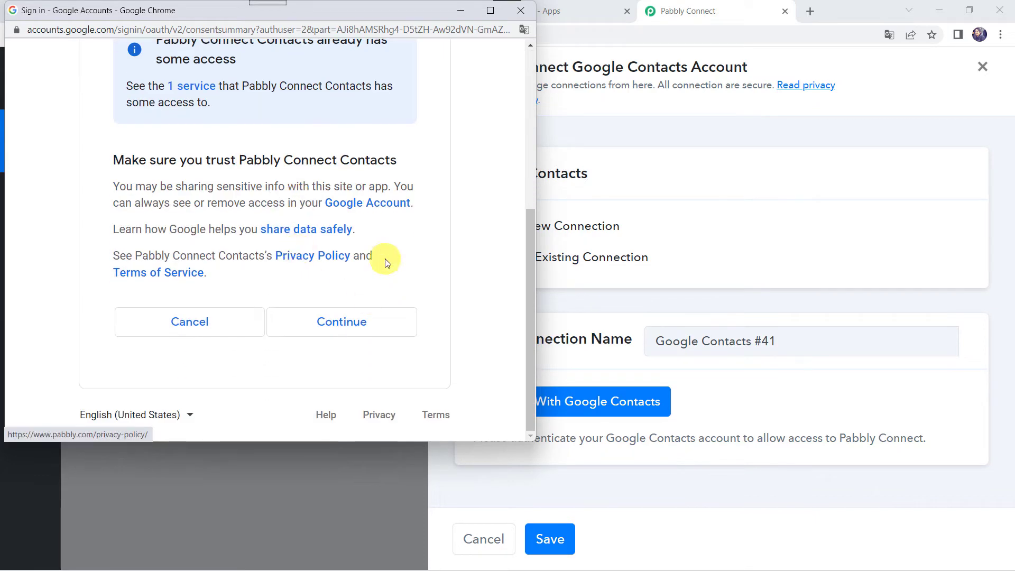
{"action": "left_click", "coordinate": [349, 323]}
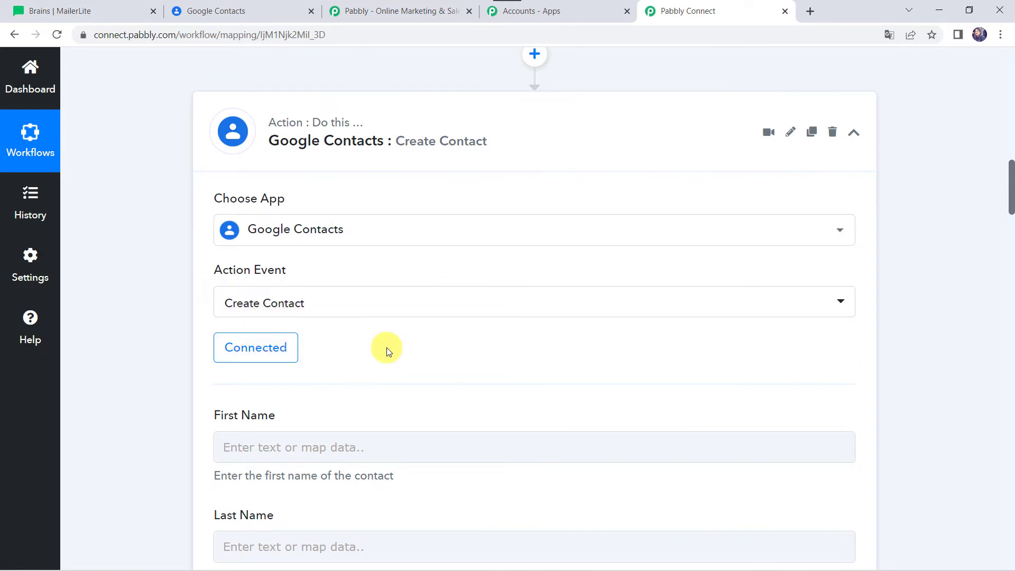
Step: Check the contact list in Google Contacts, then compare the Create Contact fields with the trigger response in Pabbly Connect
{"action": "left_click", "coordinate": [244, 9]}
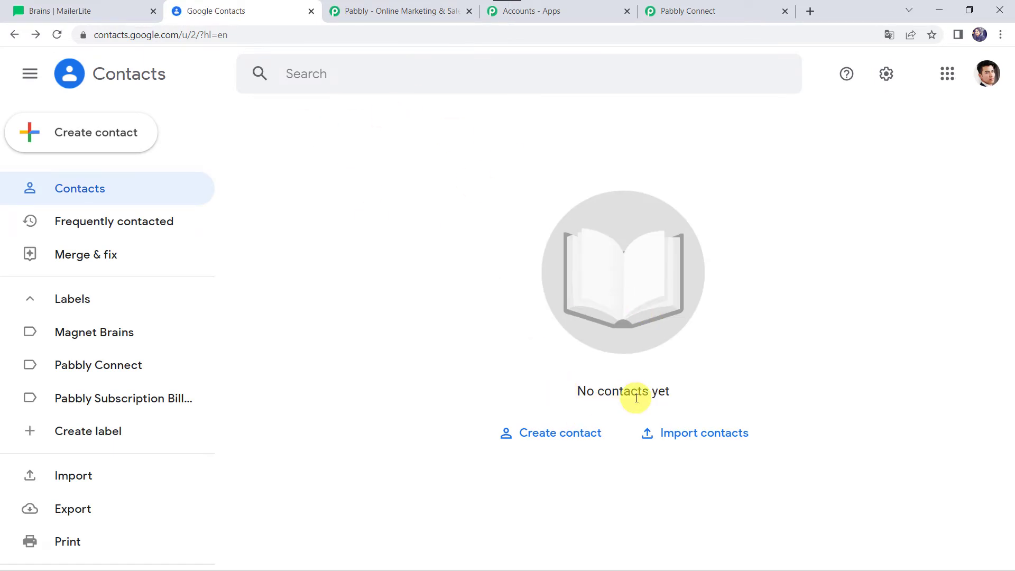
{"action": "left_click", "coordinate": [724, 9]}
{"action": "scroll", "coordinate": [171, 290], "scroll_direction": "down", "scroll_amount": 4}
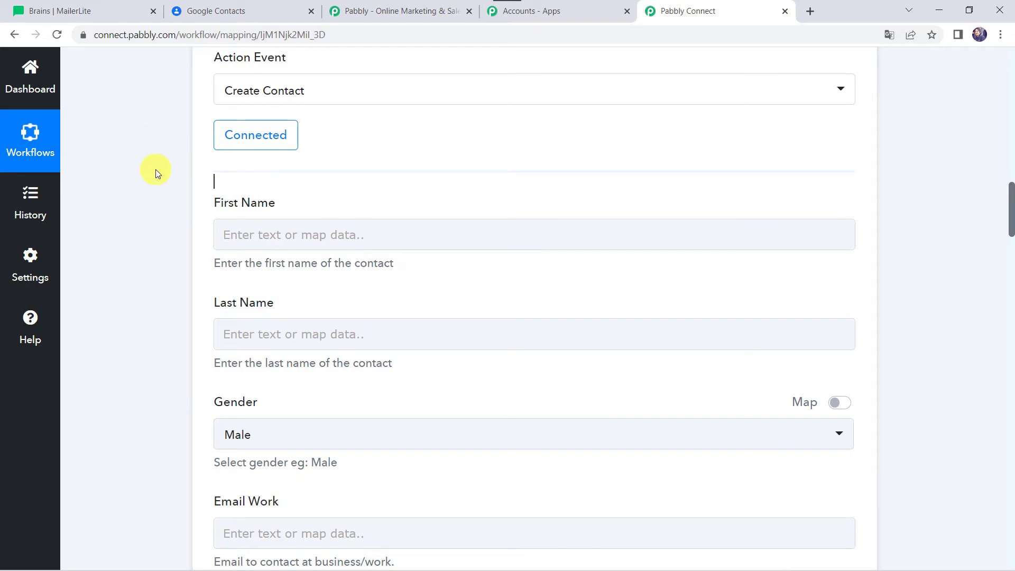
{"action": "scroll", "coordinate": [155, 171], "scroll_direction": "up", "scroll_amount": 15}
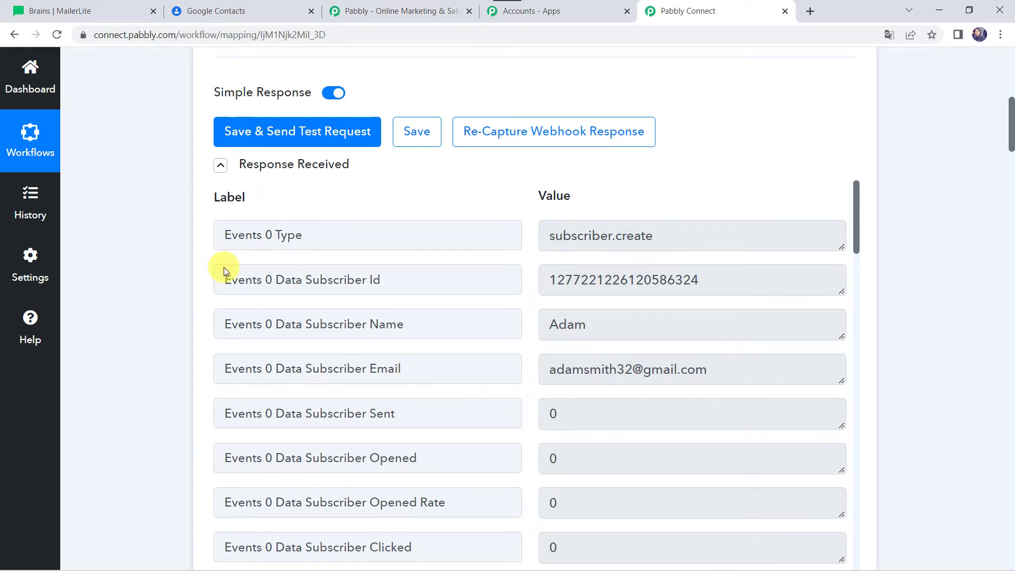
{"action": "scroll", "coordinate": [103, 424], "scroll_direction": "down", "scroll_amount": 15}
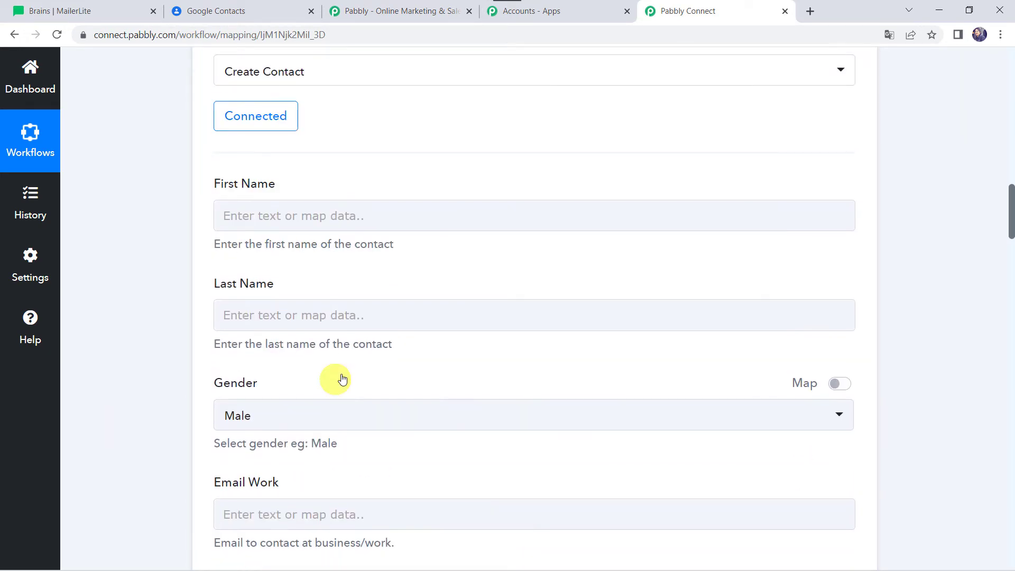
Step: Map the First Name field to the MailerLite trigger's "Events 0 Data Subscriber Fields 1 Value"
{"action": "left_click", "coordinate": [261, 211]}
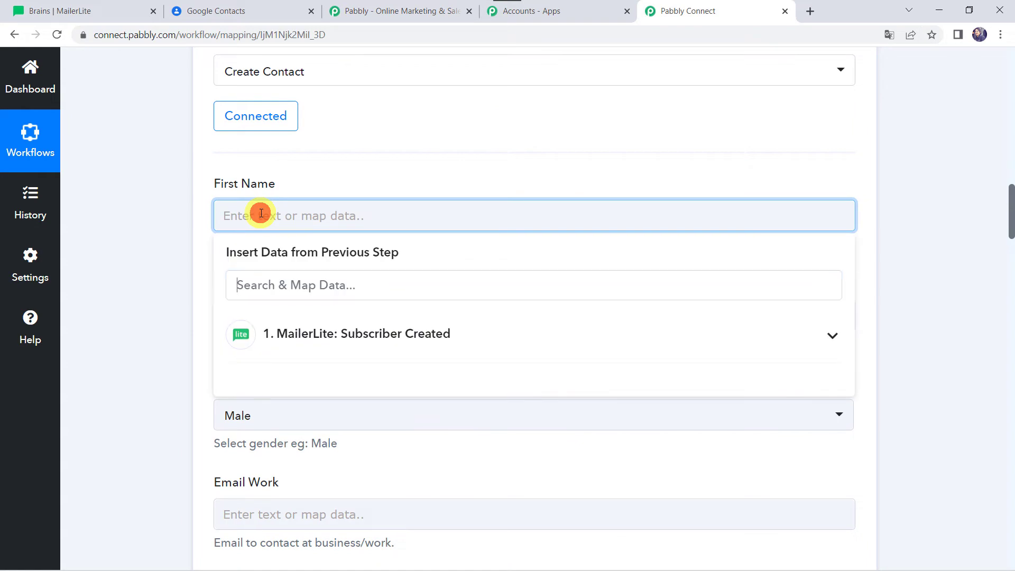
{"action": "left_click", "coordinate": [329, 345]}
{"action": "scroll", "coordinate": [340, 480], "scroll_direction": "down", "scroll_amount": 5}
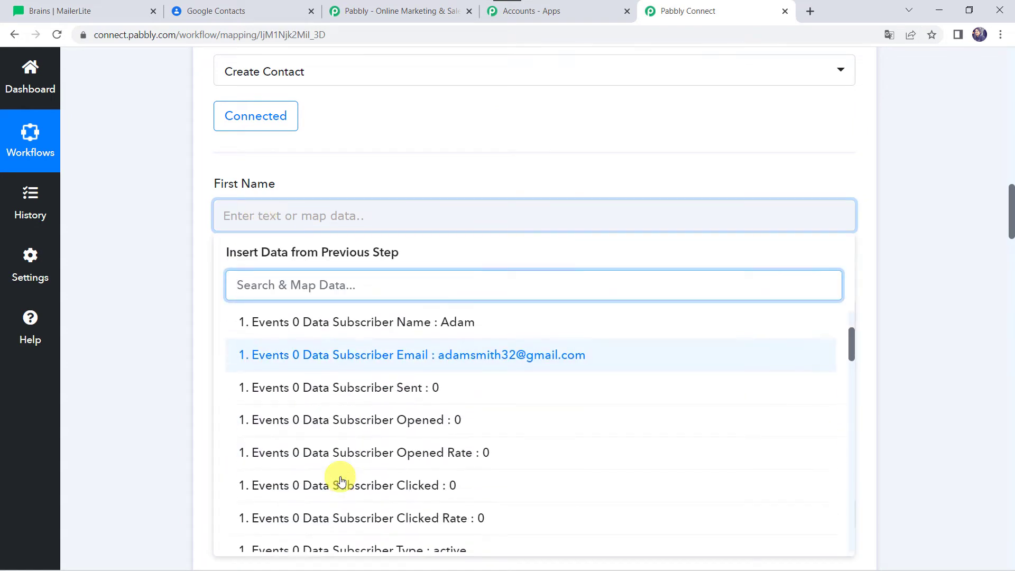
{"action": "type", "text": "Ada"}
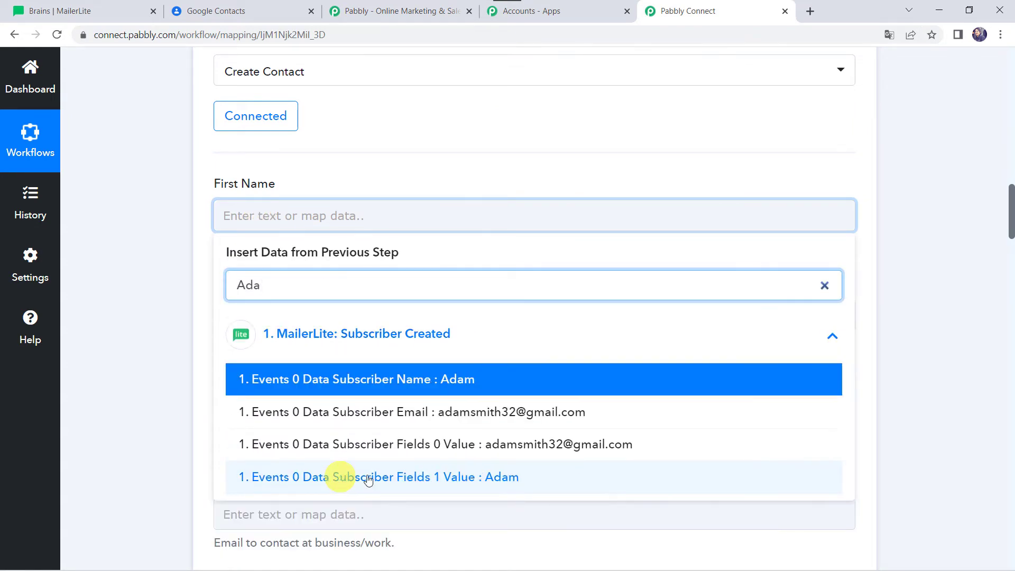
{"action": "left_click", "coordinate": [474, 478]}
{"action": "left_click", "coordinate": [154, 342]}
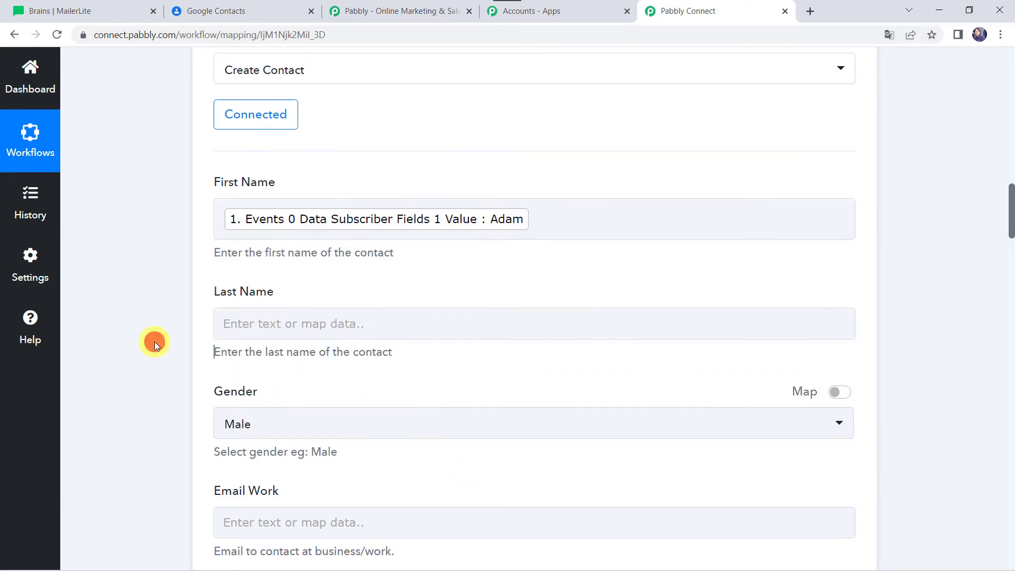
Step: Map the Last Name field to the MailerLite trigger's "Events 0 Data Subscriber Fields 2 Value"
{"action": "scroll", "coordinate": [321, 180], "scroll_direction": "down", "scroll_amount": 3}
{"action": "left_click", "coordinate": [222, 181]}
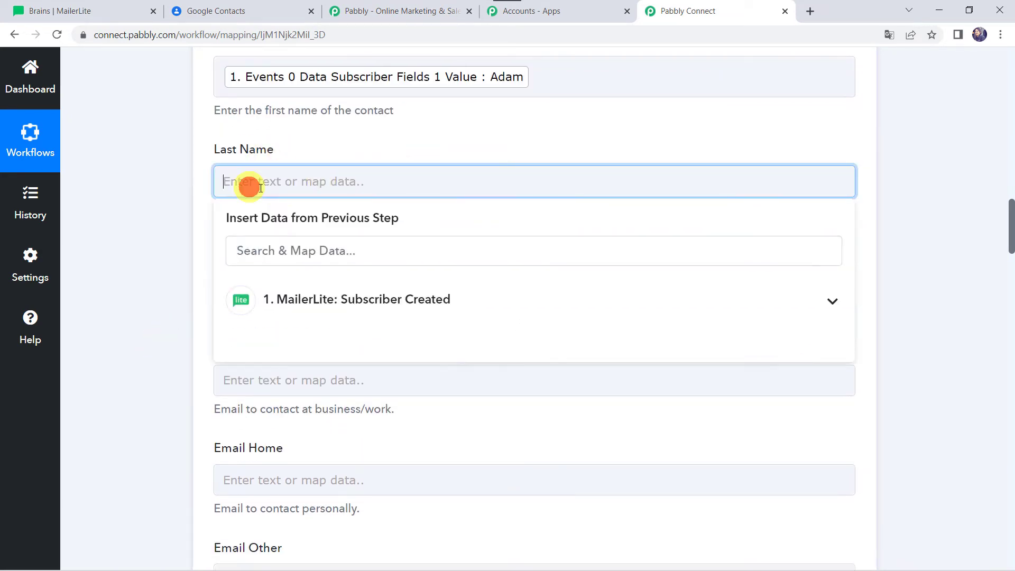
{"action": "left_click", "coordinate": [316, 309]}
{"action": "type", "text": "Smi"}
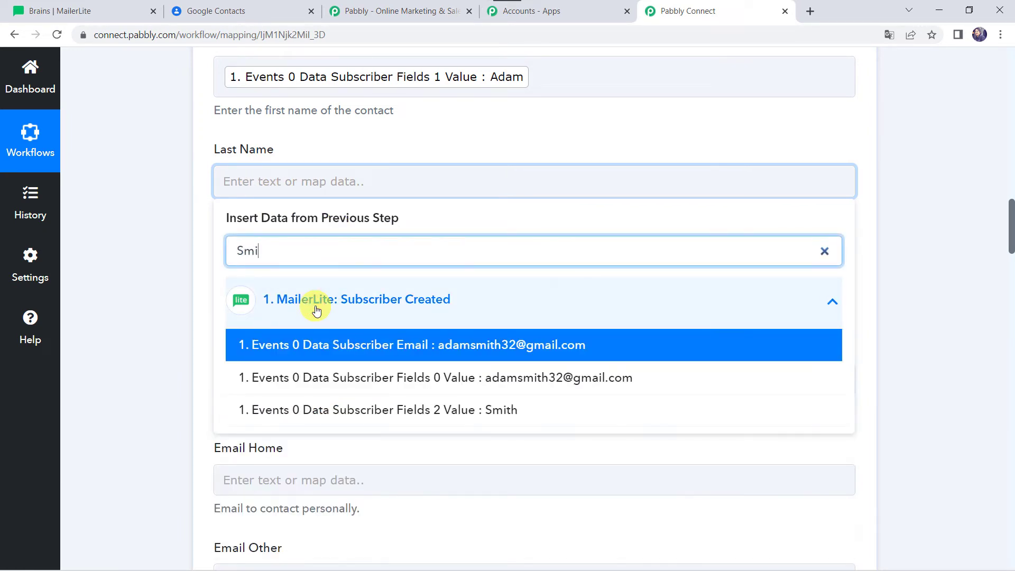
{"action": "left_click", "coordinate": [362, 412]}
{"action": "left_click", "coordinate": [160, 324]}
Step: Enable mapping for the Gender field and clear its value so it is left blank
{"action": "left_click", "coordinate": [266, 274]}
{"action": "left_click", "coordinate": [266, 274]}
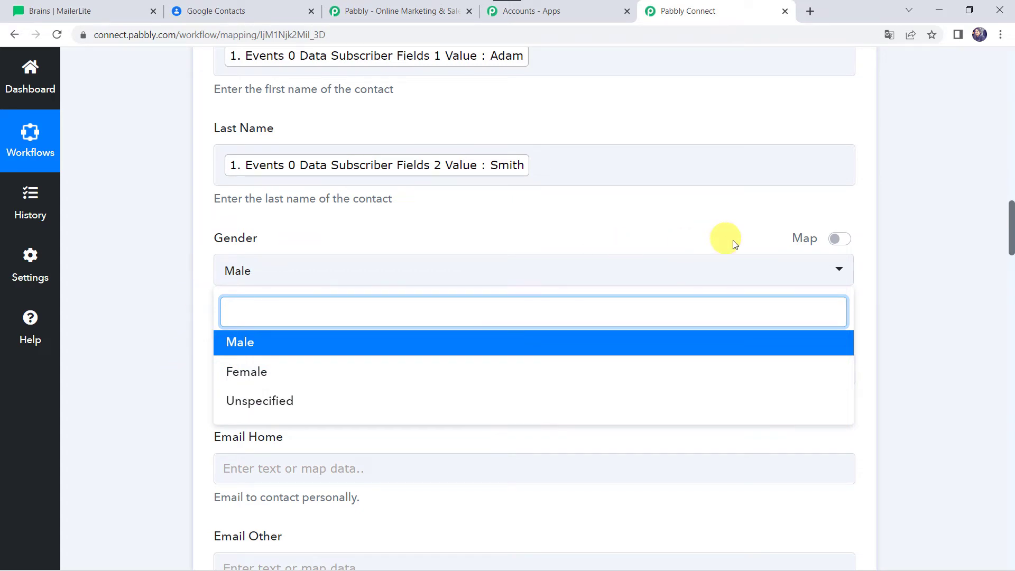
{"action": "left_click", "coordinate": [848, 242]}
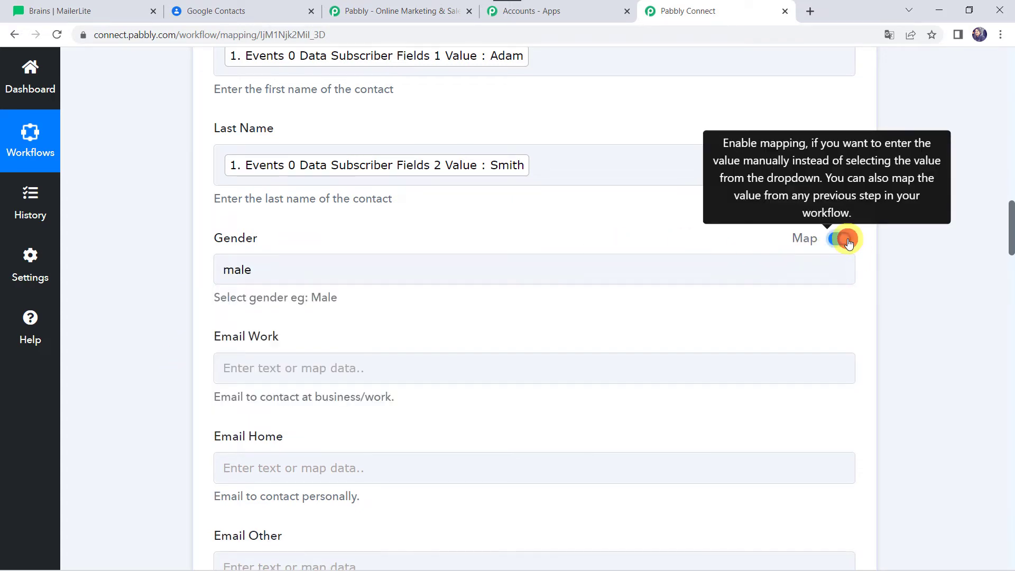
{"action": "left_click", "coordinate": [316, 276]}
{"action": "key", "text": "BackSpace"}
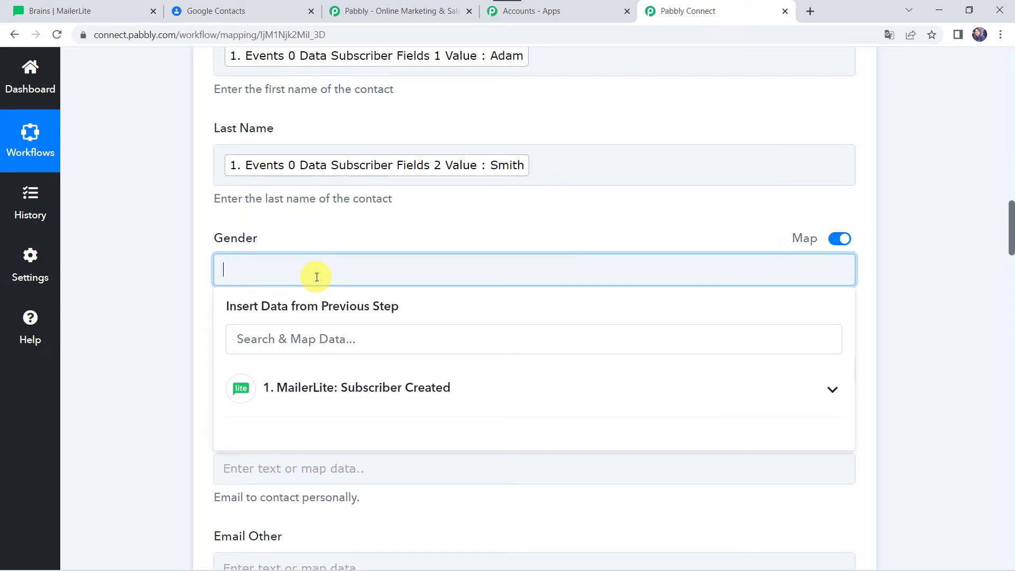
{"action": "left_click", "coordinate": [166, 261]}
Step: Map the Email Work field to the MailerLite trigger's "Events 0 Data Subscriber Fields 0 Value"
{"action": "scroll", "coordinate": [167, 261], "scroll_direction": "down", "scroll_amount": 4}
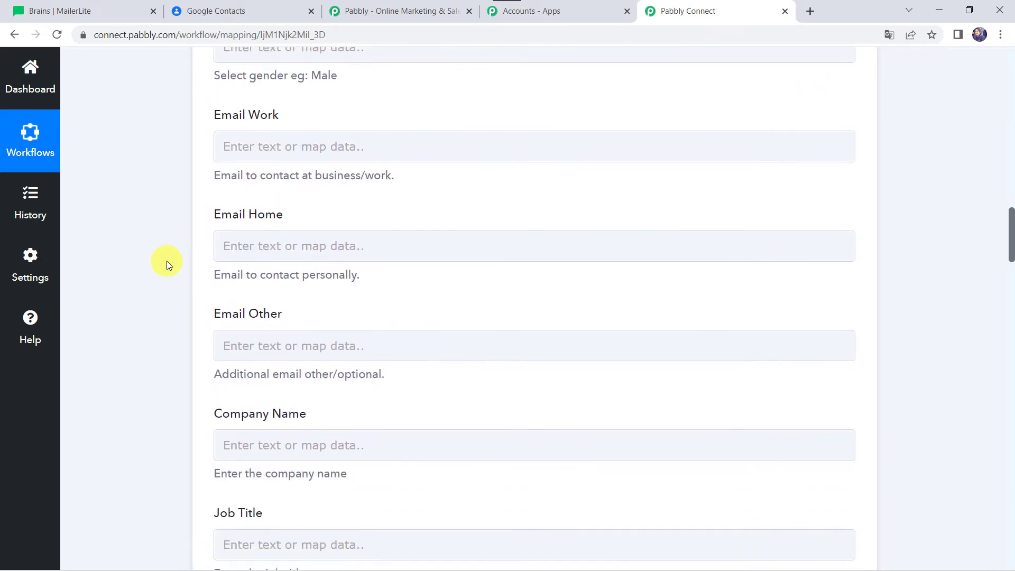
{"action": "left_click", "coordinate": [242, 139]}
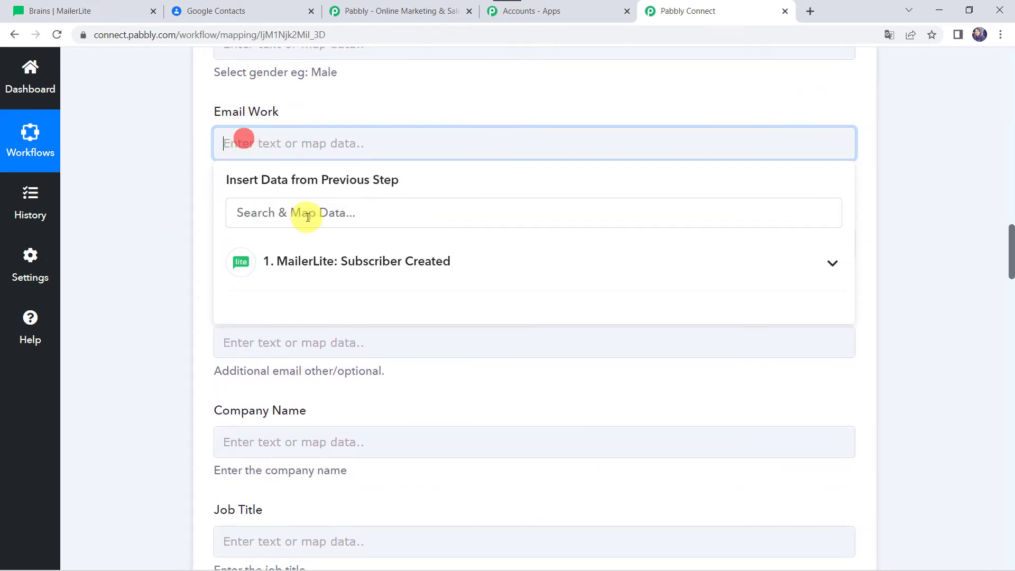
{"action": "left_click", "coordinate": [301, 255]}
{"action": "type", "text": "ada"}
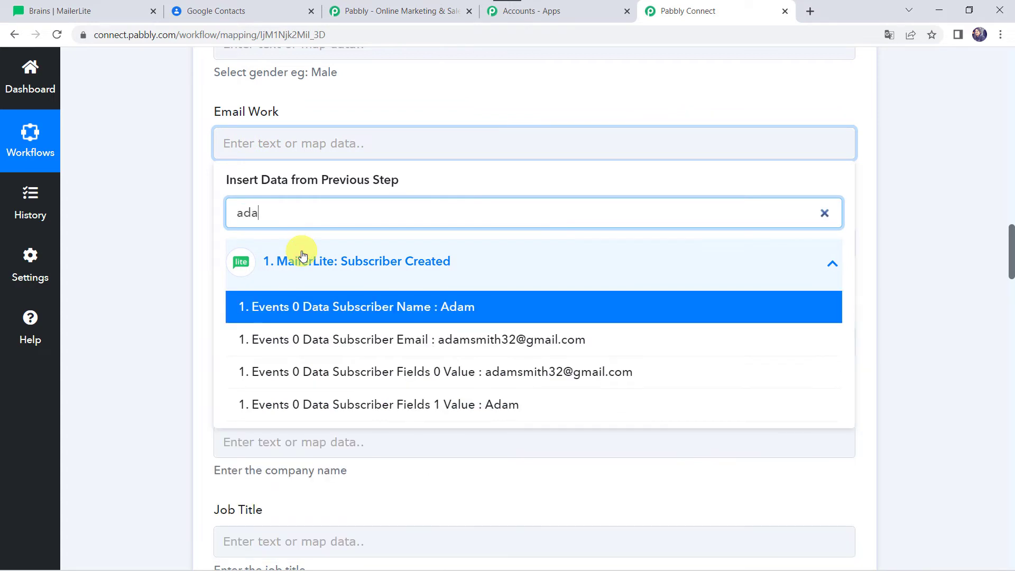
{"action": "left_click", "coordinate": [335, 374]}
{"action": "left_click", "coordinate": [161, 307]}
Step: Map the Company Name field to the MailerLite trigger's "Events 0 Data Subscriber Fields 3 Value"
{"action": "scroll", "coordinate": [160, 306], "scroll_direction": "down", "scroll_amount": 1}
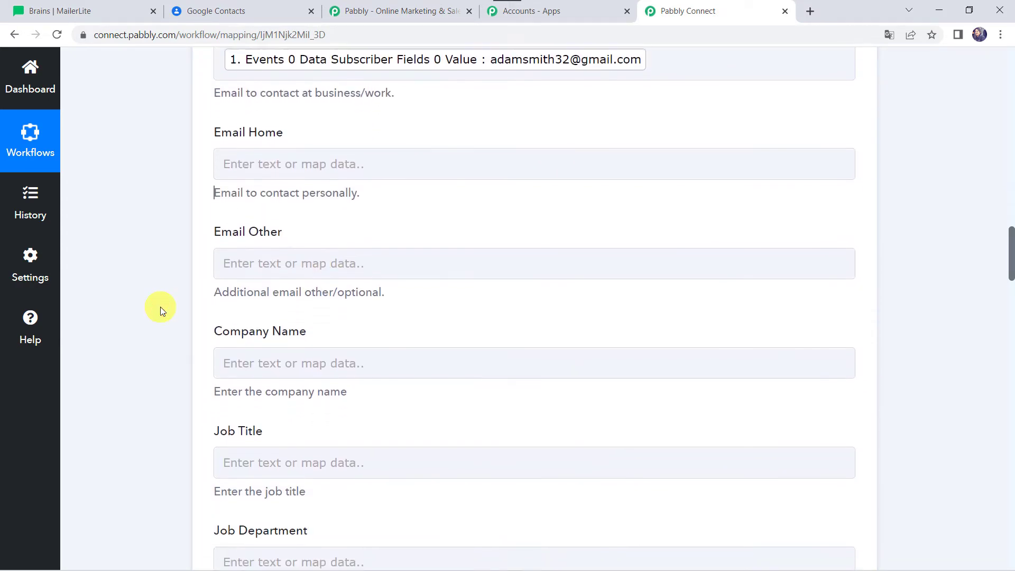
{"action": "scroll", "coordinate": [160, 306], "scroll_direction": "down", "scroll_amount": 2}
{"action": "left_click", "coordinate": [258, 271]}
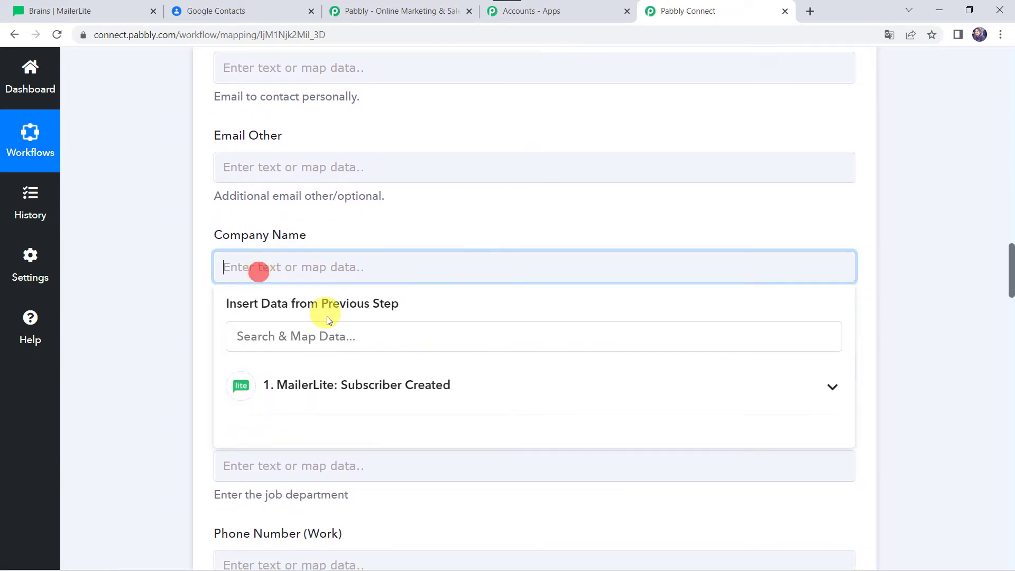
{"action": "left_click", "coordinate": [296, 404]}
{"action": "type", "text": "Pa"}
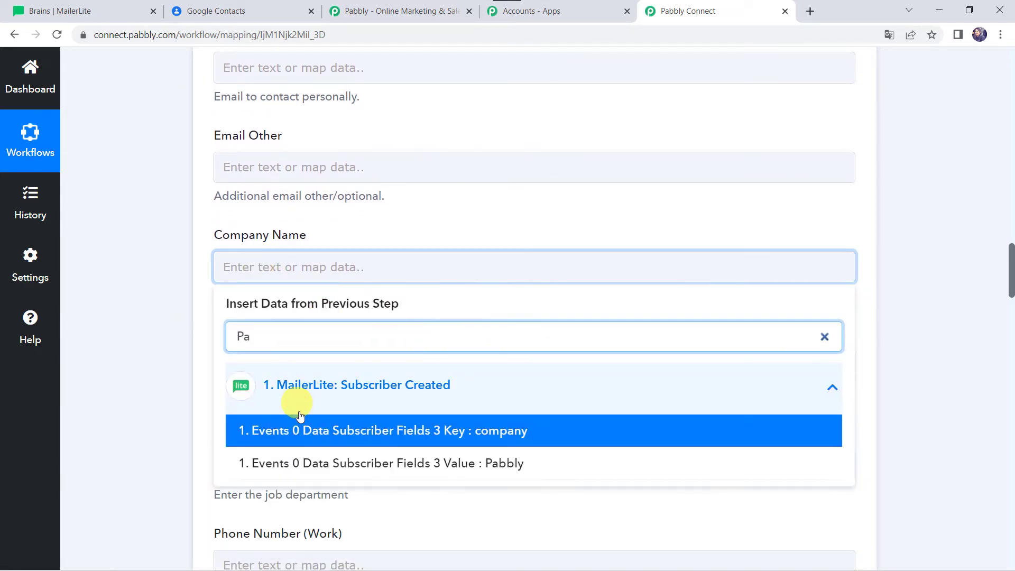
{"action": "left_click", "coordinate": [351, 465]}
{"action": "left_click", "coordinate": [151, 388]}
{"action": "scroll", "coordinate": [151, 387], "scroll_direction": "down", "scroll_amount": 2}
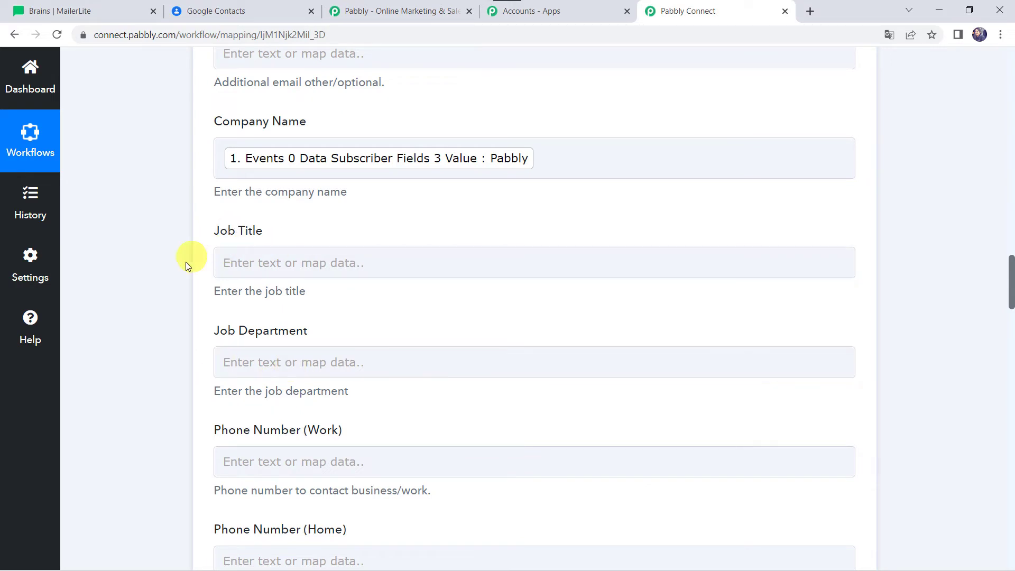
{"action": "left_click", "coordinate": [283, 369]}
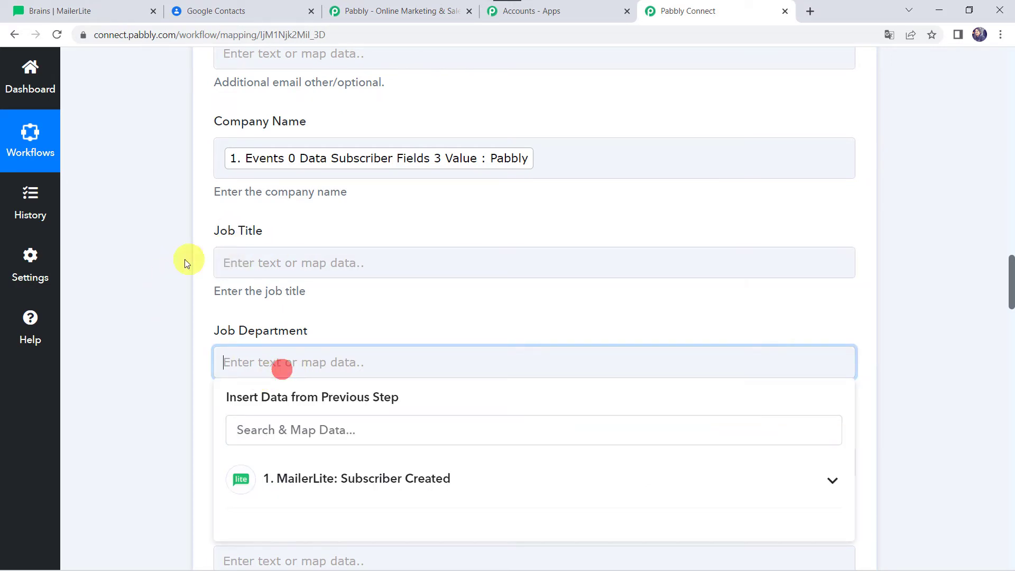
{"action": "left_click", "coordinate": [156, 326]}
Step: Map the Phone Number (Mobile) field to the MailerLite trigger's "Events 0 Data Subscriber Fields 6 Value"
{"action": "scroll", "coordinate": [156, 327], "scroll_direction": "down", "scroll_amount": 3}
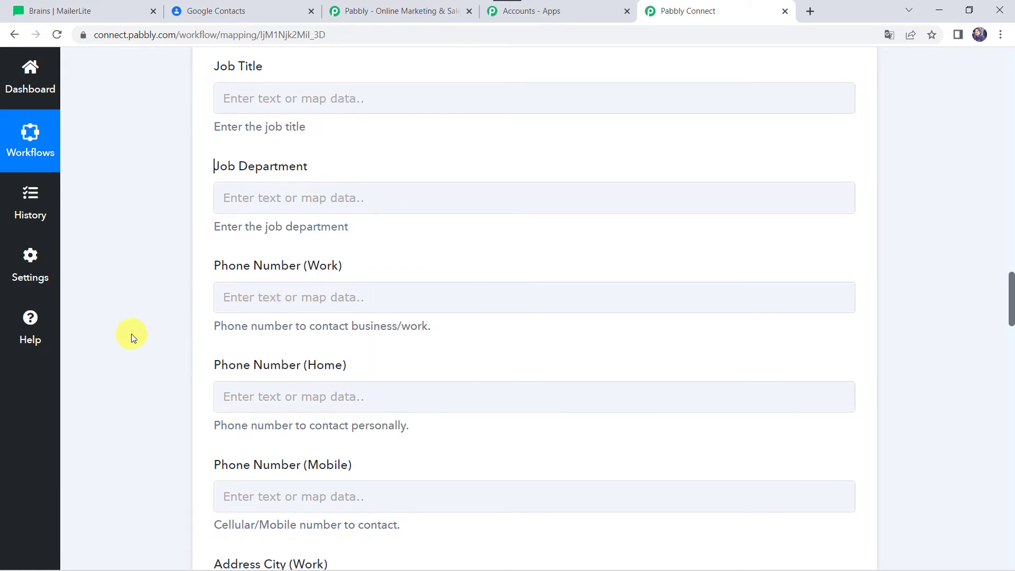
{"action": "scroll", "coordinate": [131, 334], "scroll_direction": "down", "scroll_amount": 3}
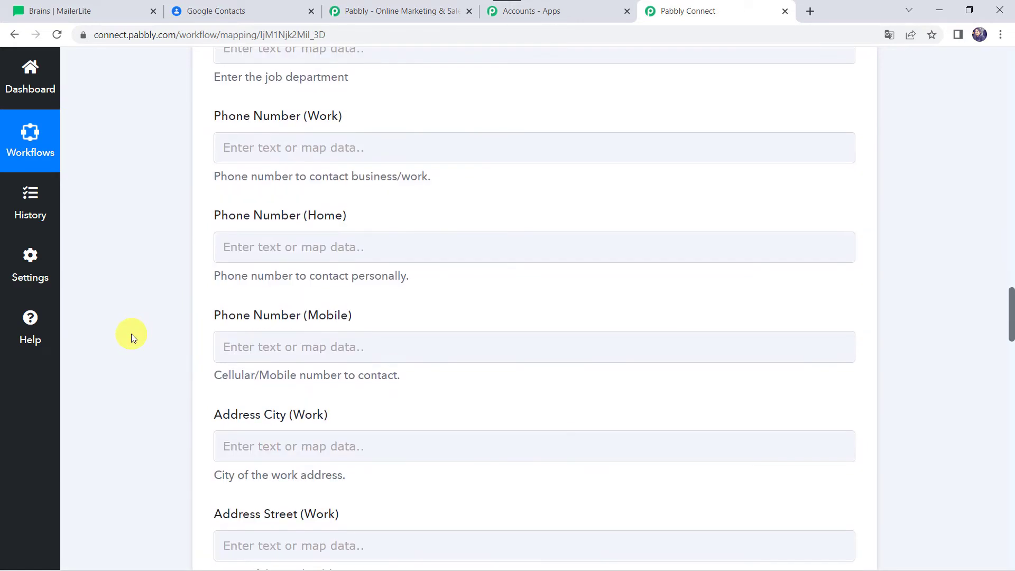
{"action": "left_click", "coordinate": [259, 346]}
{"action": "scroll", "coordinate": [153, 341], "scroll_direction": "down", "scroll_amount": 3}
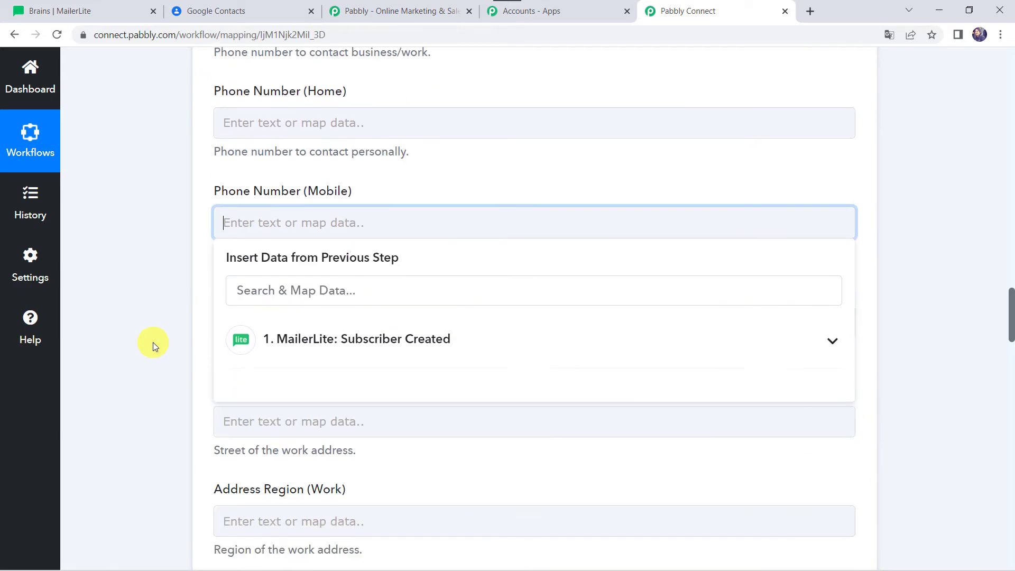
{"action": "left_click", "coordinate": [320, 305]}
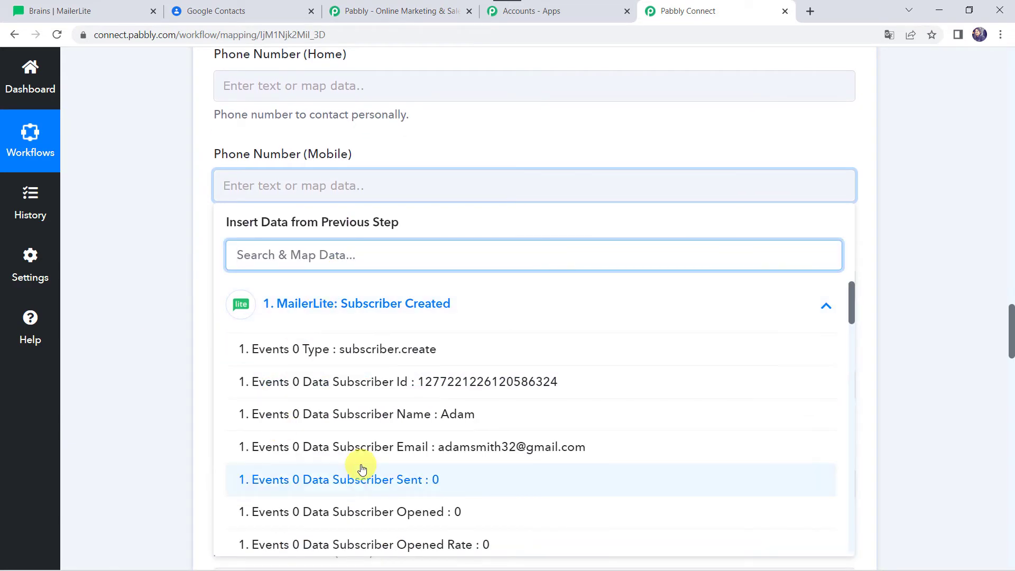
{"action": "type", "text": "799"}
{"action": "left_click", "coordinate": [380, 351]}
{"action": "left_click", "coordinate": [152, 266]}
Step: Review the remaining address, birthday and custom fields of the Create Contact action, and recheck the mapped fields
{"action": "scroll", "coordinate": [152, 267], "scroll_direction": "down", "scroll_amount": 2}
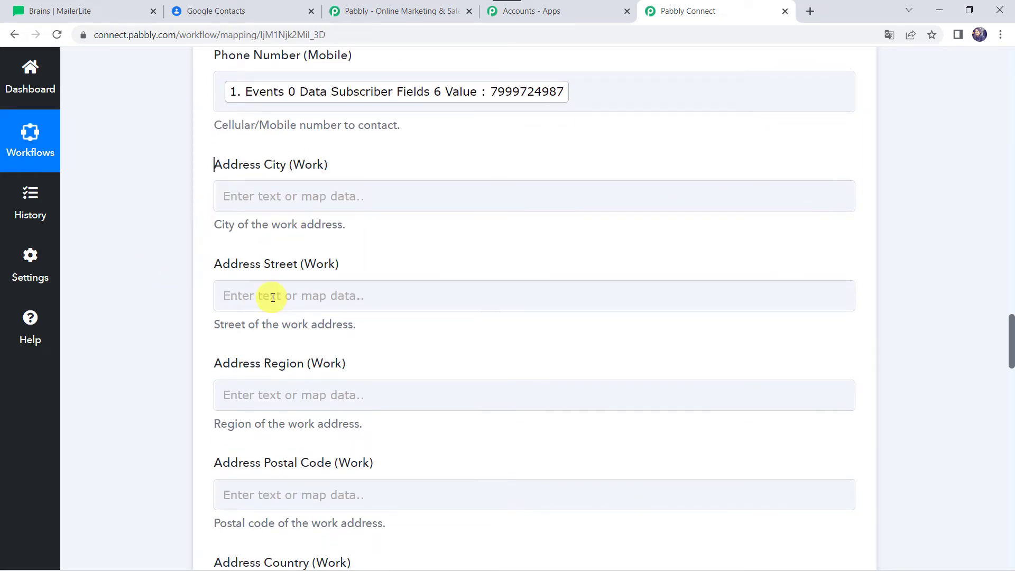
{"action": "scroll", "coordinate": [193, 447], "scroll_direction": "down", "scroll_amount": 10}
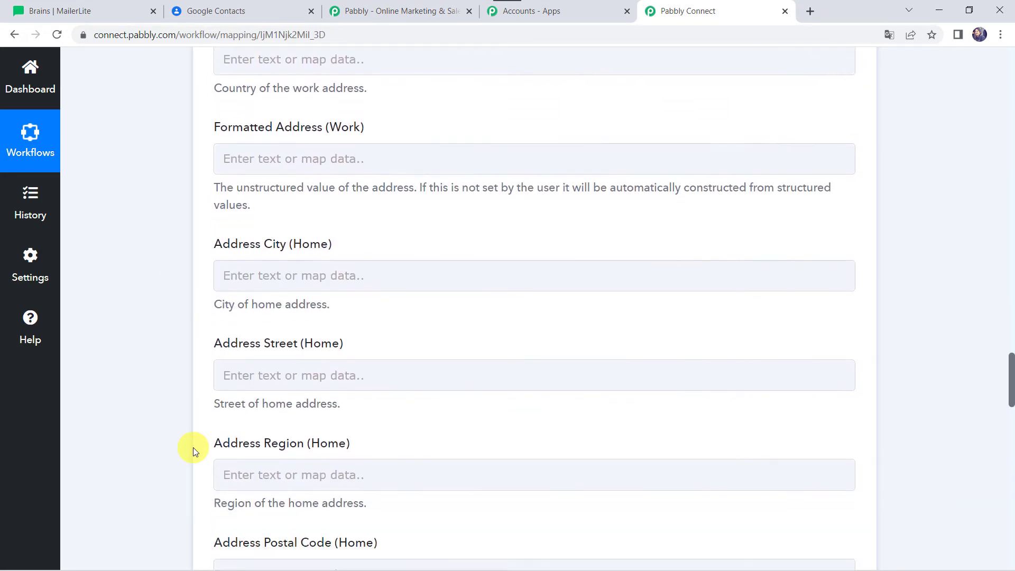
{"action": "scroll", "coordinate": [192, 447], "scroll_direction": "down", "scroll_amount": 10}
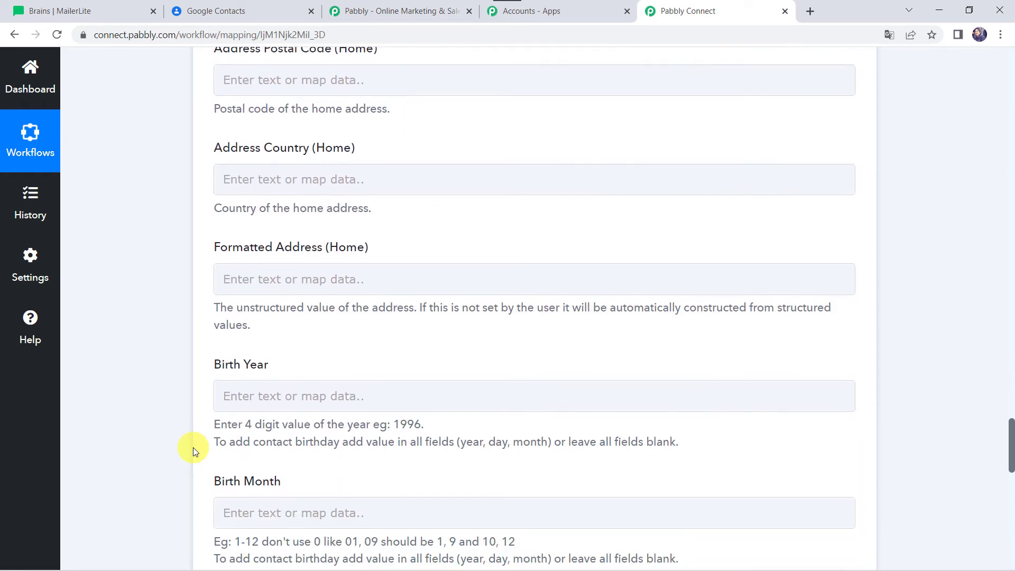
{"action": "scroll", "coordinate": [193, 447], "scroll_direction": "down", "scroll_amount": 7}
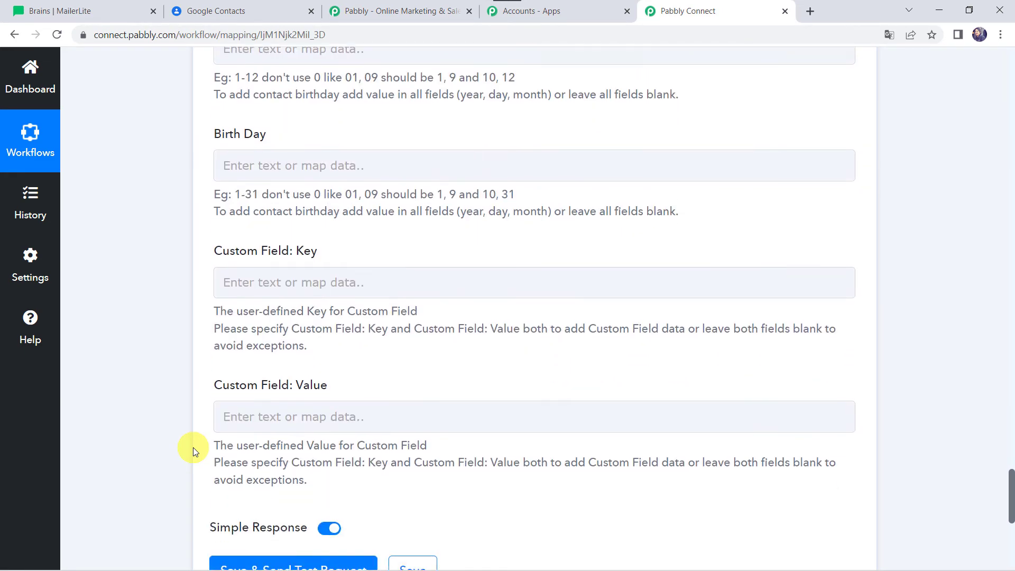
{"action": "scroll", "coordinate": [193, 447], "scroll_direction": "up", "scroll_amount": 6}
{"action": "scroll", "coordinate": [192, 447], "scroll_direction": "up", "scroll_amount": 18}
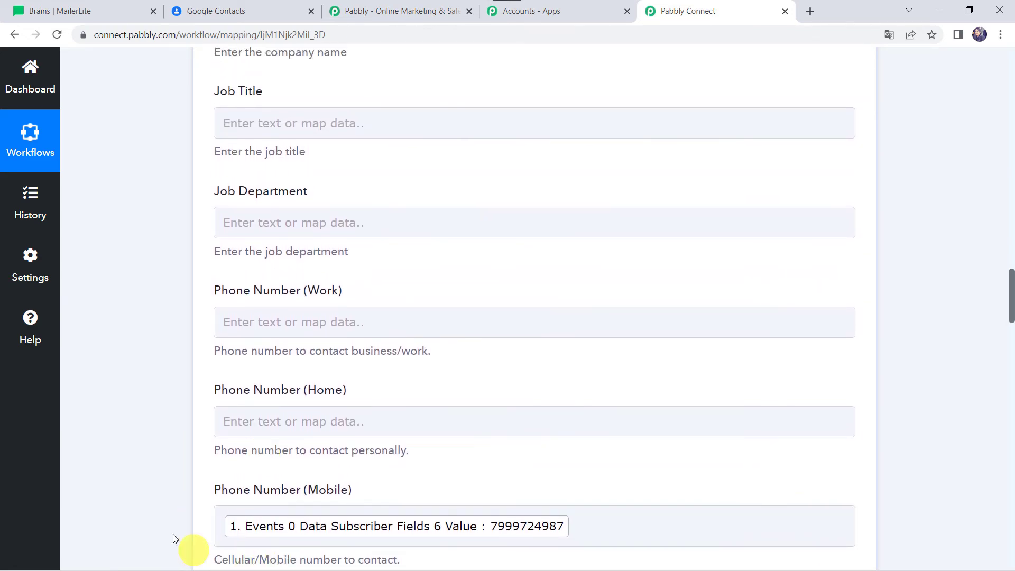
{"action": "scroll", "coordinate": [192, 236], "scroll_direction": "up", "scroll_amount": 7}
{"action": "scroll", "coordinate": [193, 236], "scroll_direction": "up", "scroll_amount": 8}
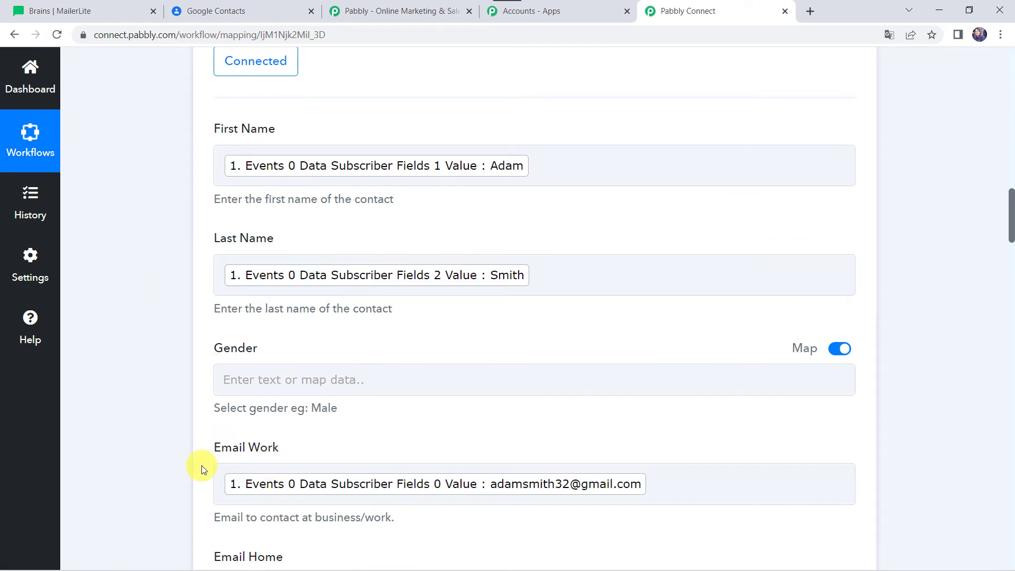
{"action": "scroll", "coordinate": [199, 464], "scroll_direction": "down", "scroll_amount": 7}
{"action": "scroll", "coordinate": [109, 461], "scroll_direction": "down", "scroll_amount": 15}
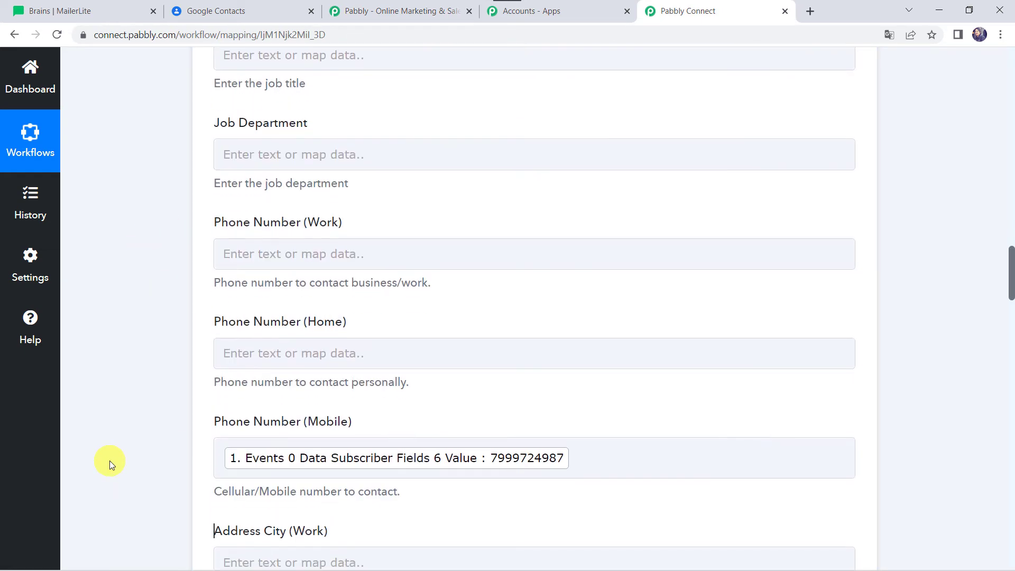
Step: Save the Create Contact action, send its test request and check the received response
{"action": "scroll", "coordinate": [109, 461], "scroll_direction": "down", "scroll_amount": 20}
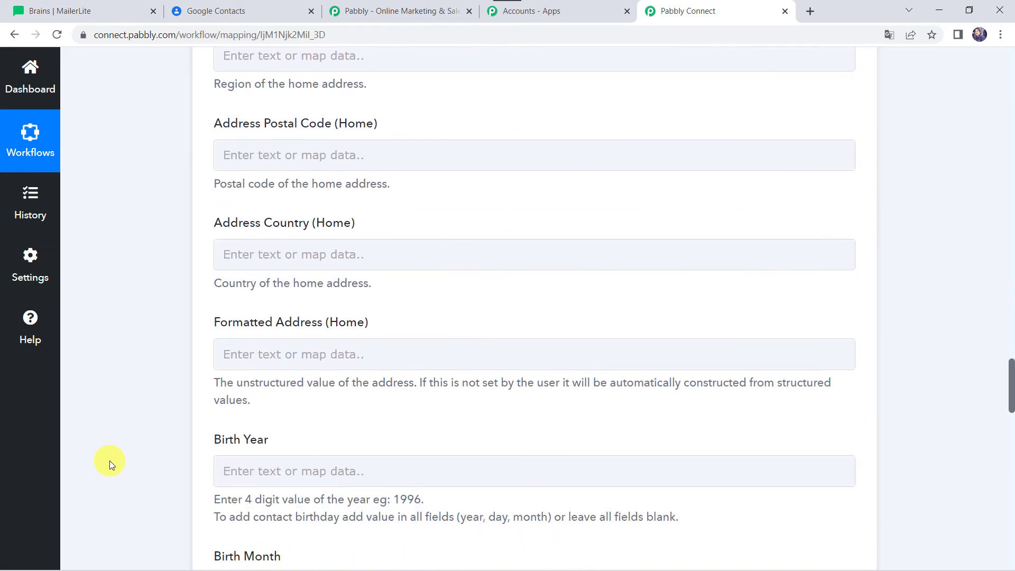
{"action": "scroll", "coordinate": [110, 461], "scroll_direction": "up", "scroll_amount": 6}
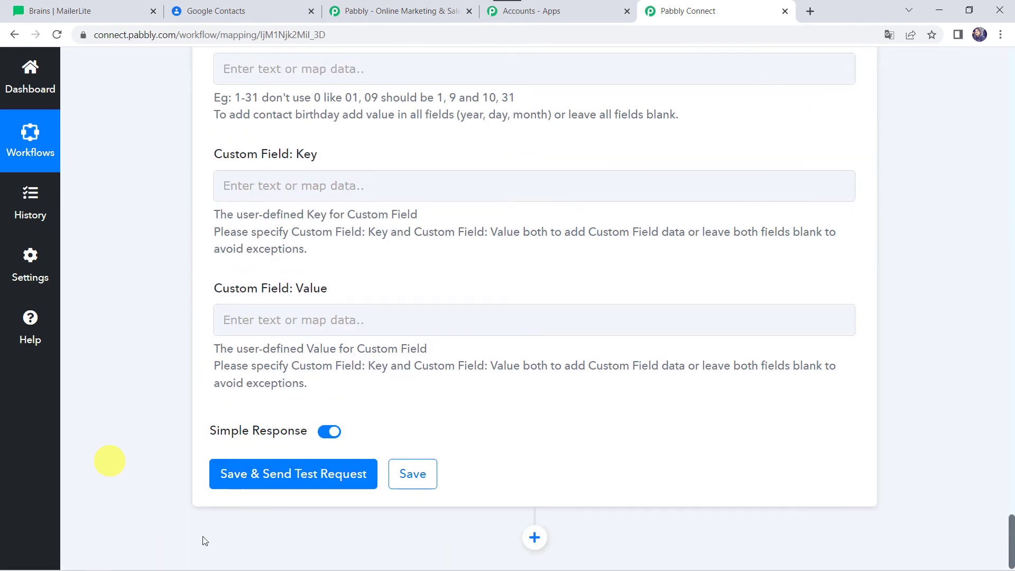
{"action": "left_click", "coordinate": [279, 479]}
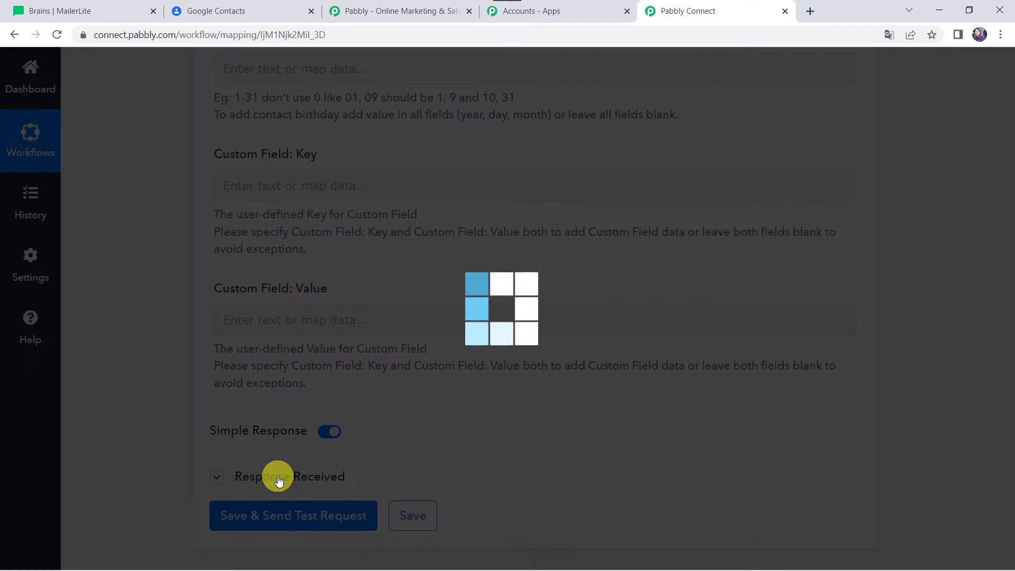
{"action": "scroll", "coordinate": [136, 418], "scroll_direction": "down", "scroll_amount": 5}
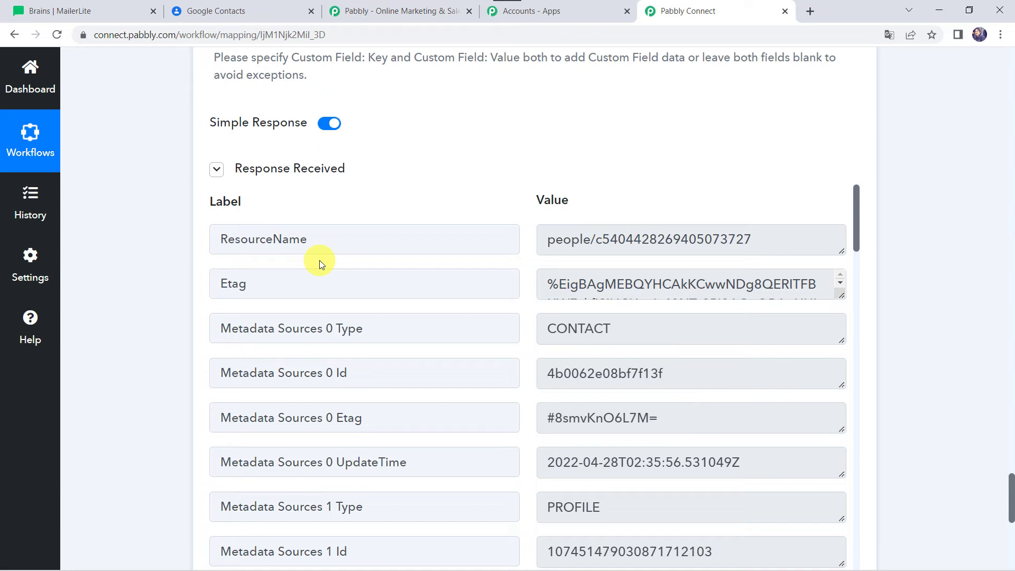
Step: Switch to Google Contacts, reload the contact list and open the newly created contact's details
{"action": "left_click", "coordinate": [280, 10]}
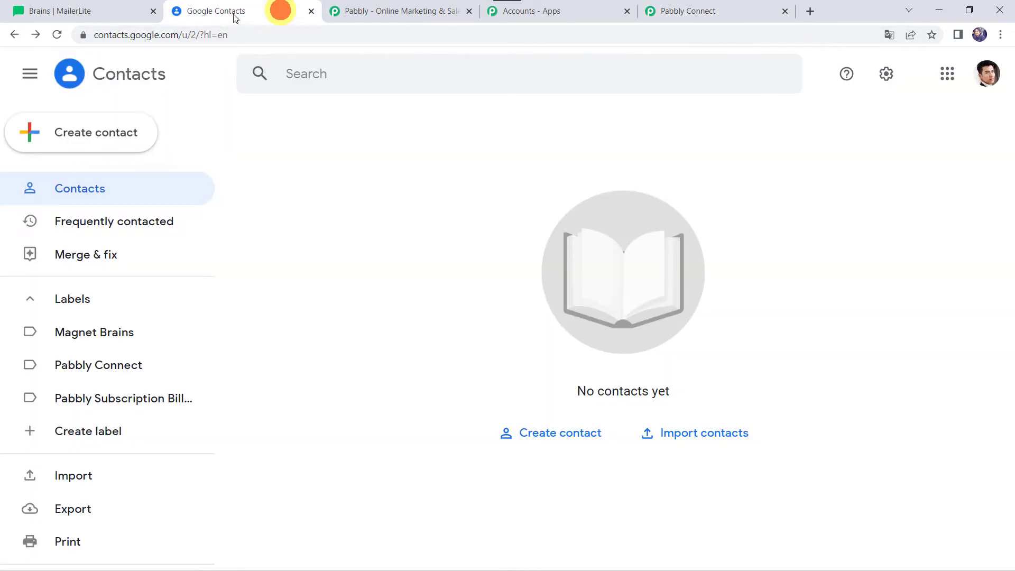
{"action": "left_click", "coordinate": [58, 34]}
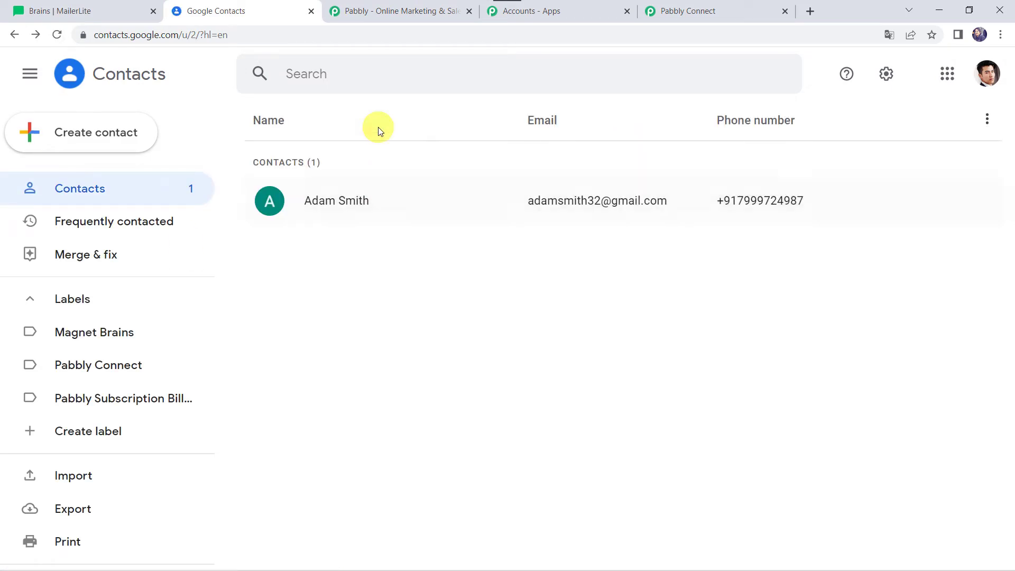
{"action": "left_click", "coordinate": [331, 204]}
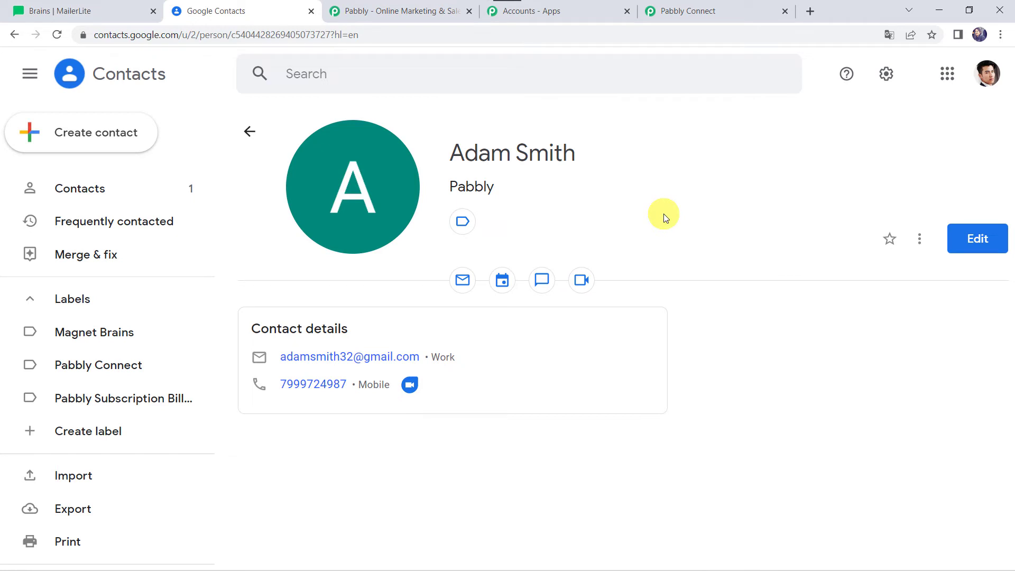
Step: Switch to Pabbly Connect and add a Google Contacts action after Create Contact, with the action event Add Contact to Group/Label
{"action": "left_click", "coordinate": [719, 11]}
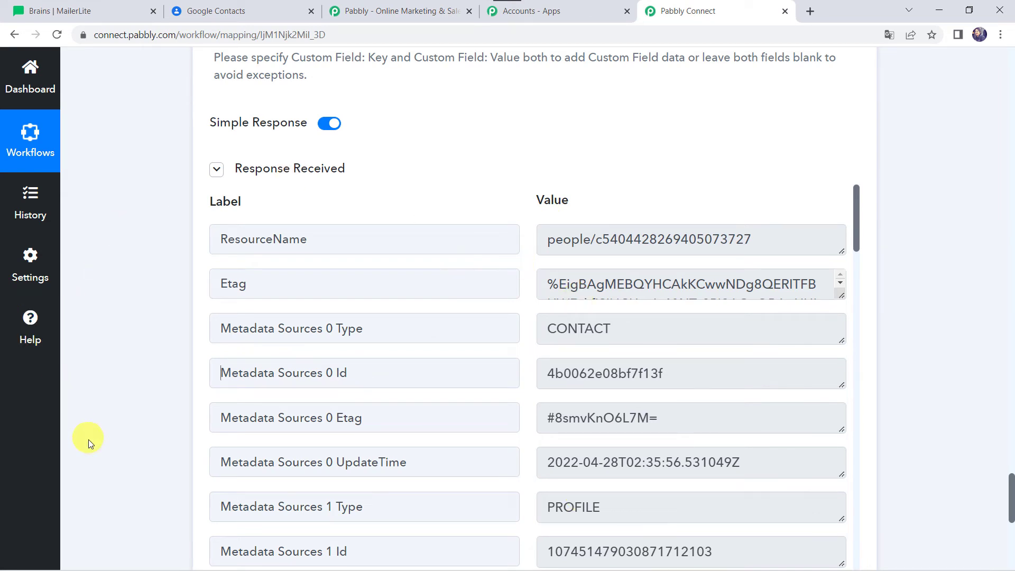
{"action": "scroll", "coordinate": [88, 439], "scroll_direction": "down", "scroll_amount": 8}
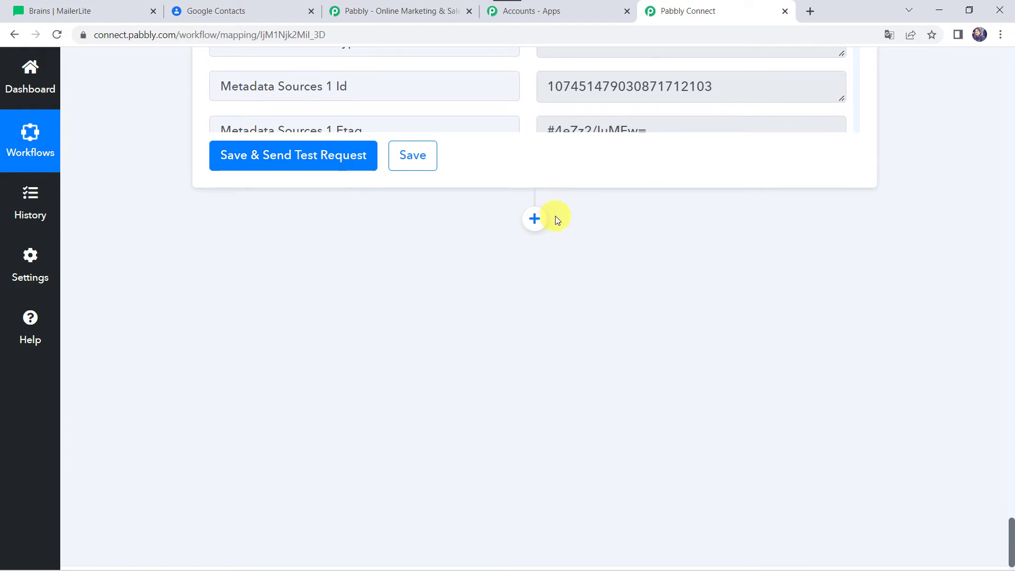
{"action": "left_click", "coordinate": [533, 222]}
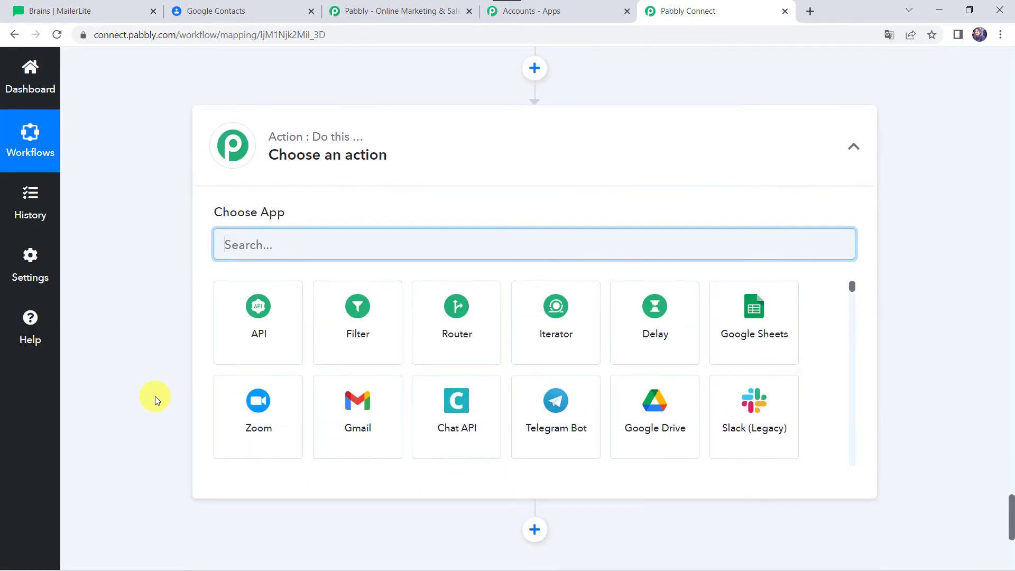
{"action": "type", "text": "Con"}
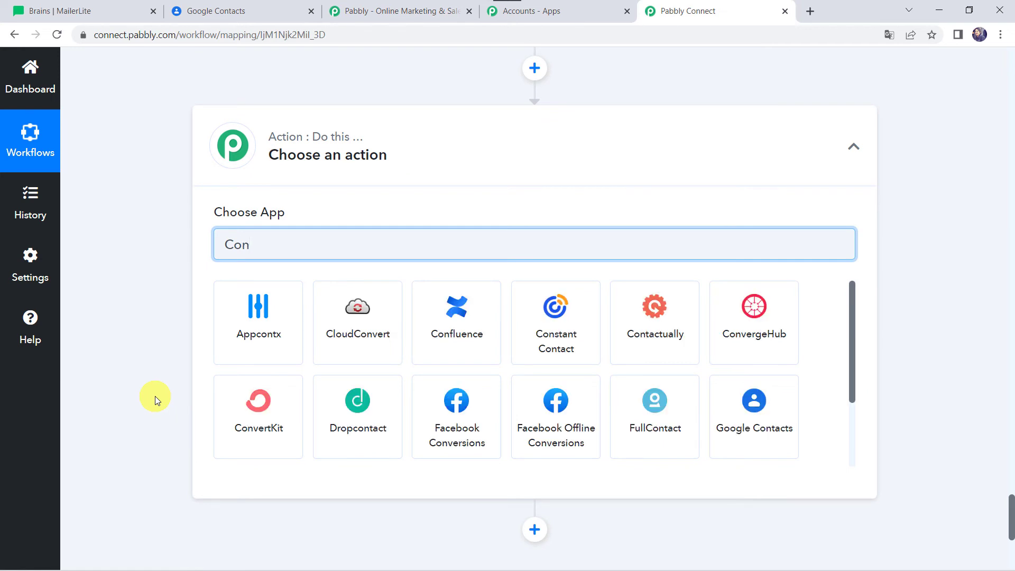
{"action": "type", "text": "ta"}
{"action": "left_click", "coordinate": [653, 337]}
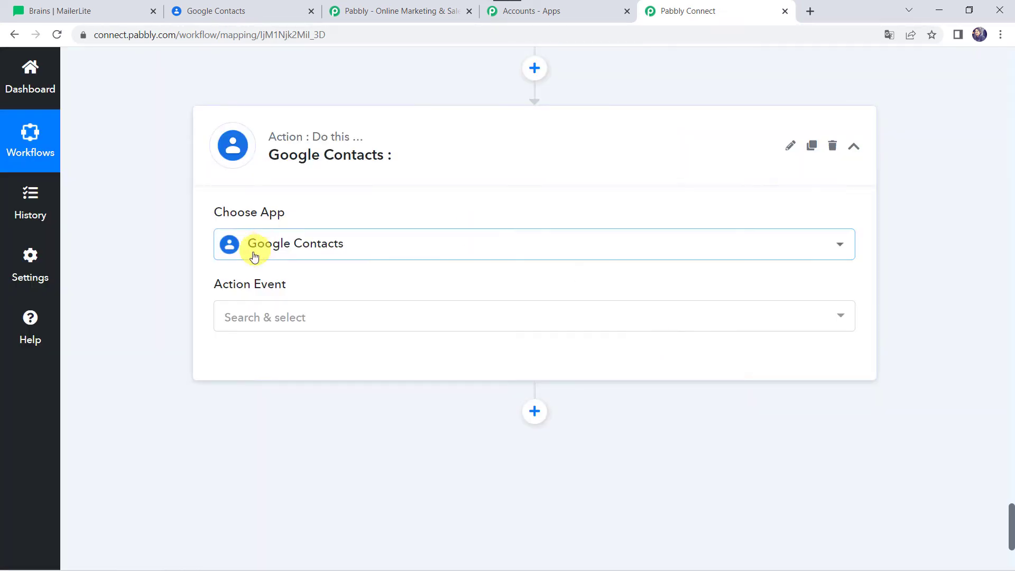
{"action": "left_click", "coordinate": [249, 316]}
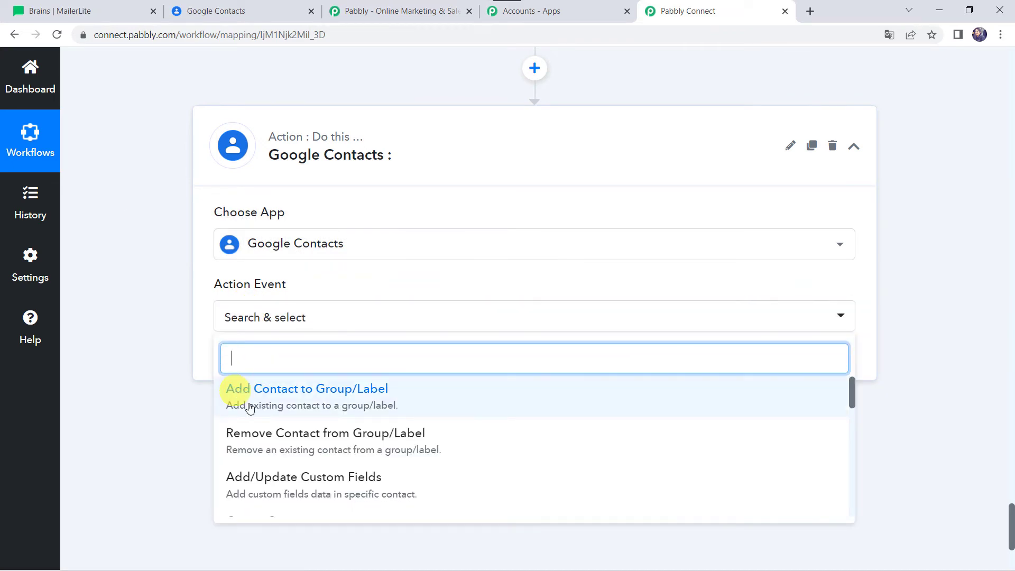
{"action": "left_click", "coordinate": [406, 400]}
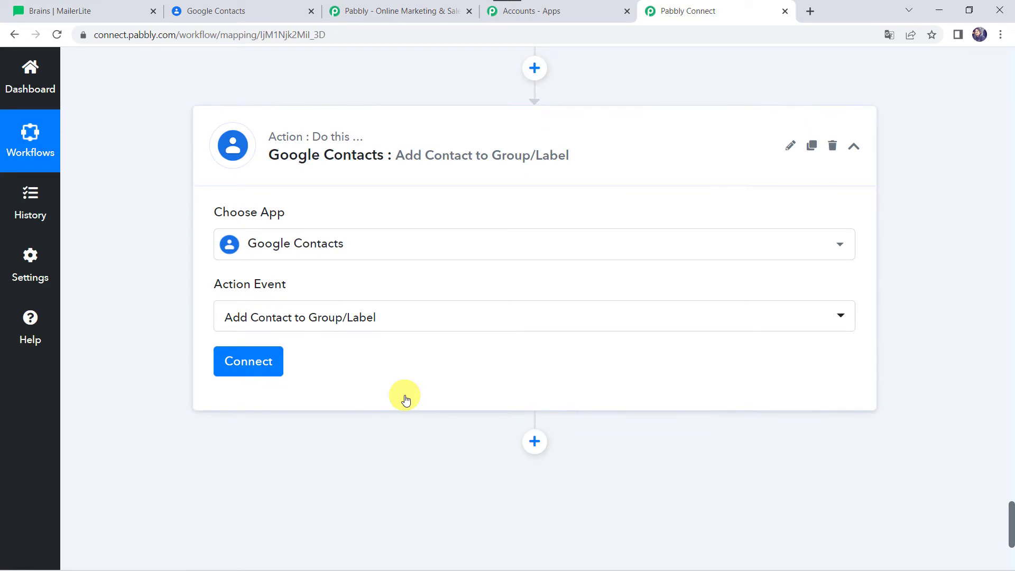
Step: Connect the new action through the existing connection Google Contacts #41 and set its Group to MailerLite Subscribers
{"action": "left_click", "coordinate": [237, 366]}
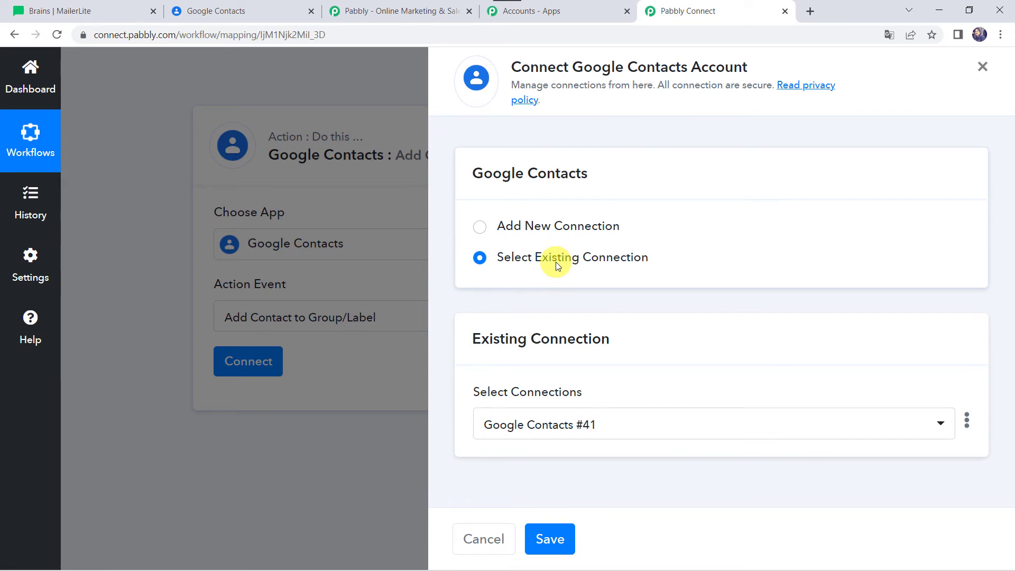
{"action": "left_click", "coordinate": [548, 554]}
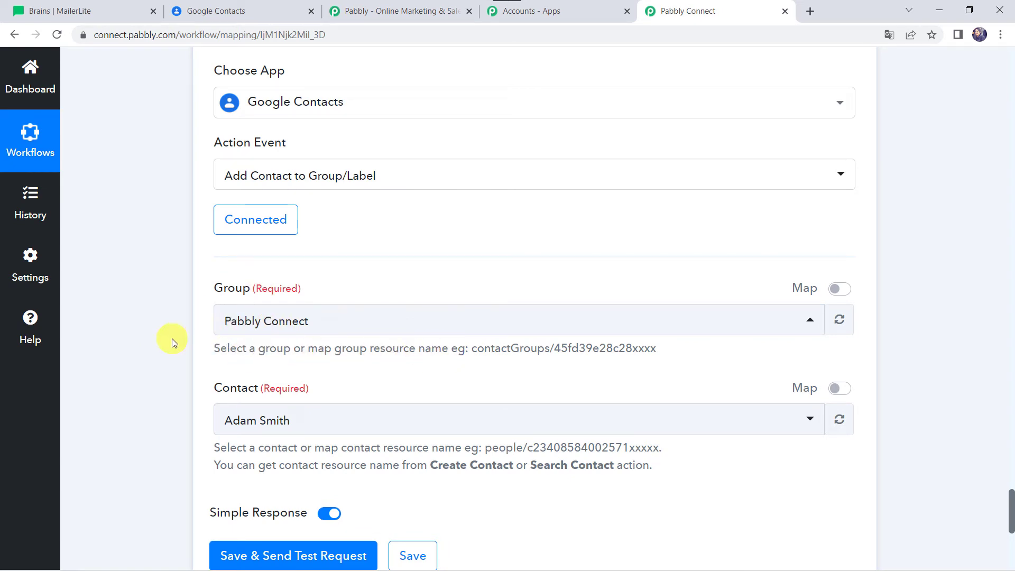
{"action": "left_click", "coordinate": [333, 321]}
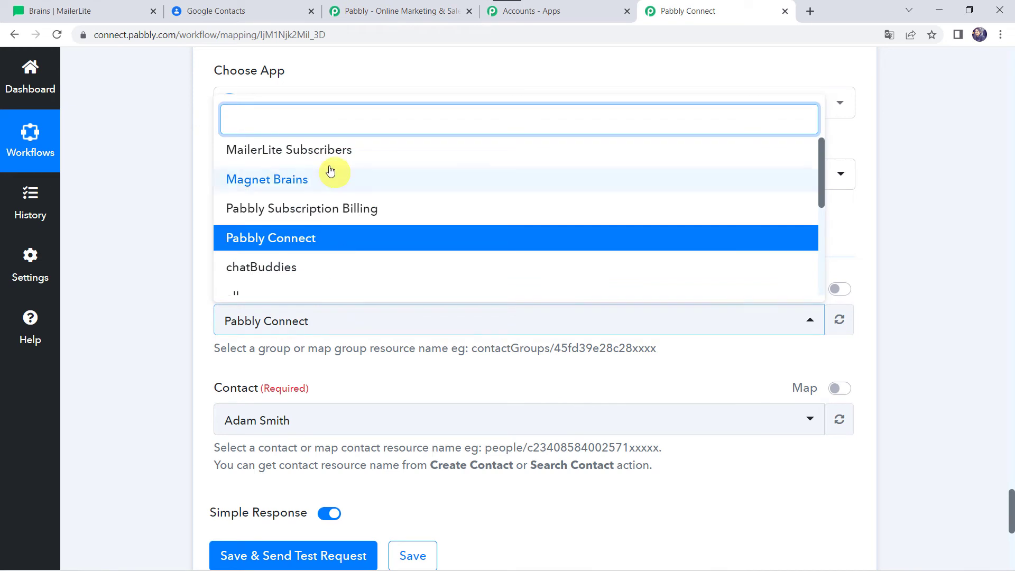
{"action": "scroll", "coordinate": [311, 224], "scroll_direction": "down", "scroll_amount": 1}
{"action": "scroll", "coordinate": [310, 224], "scroll_direction": "up", "scroll_amount": 1}
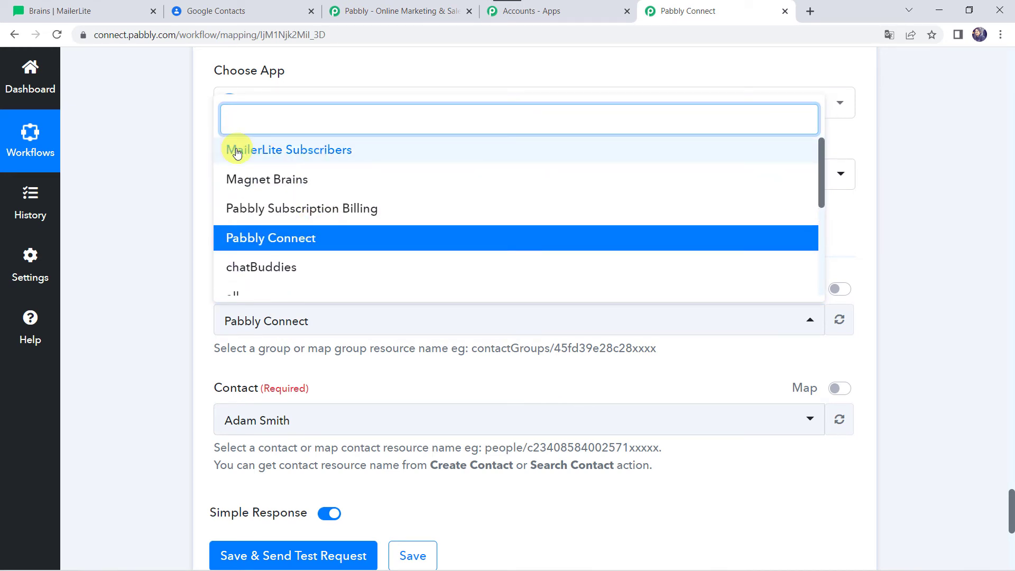
{"action": "left_click", "coordinate": [326, 153]}
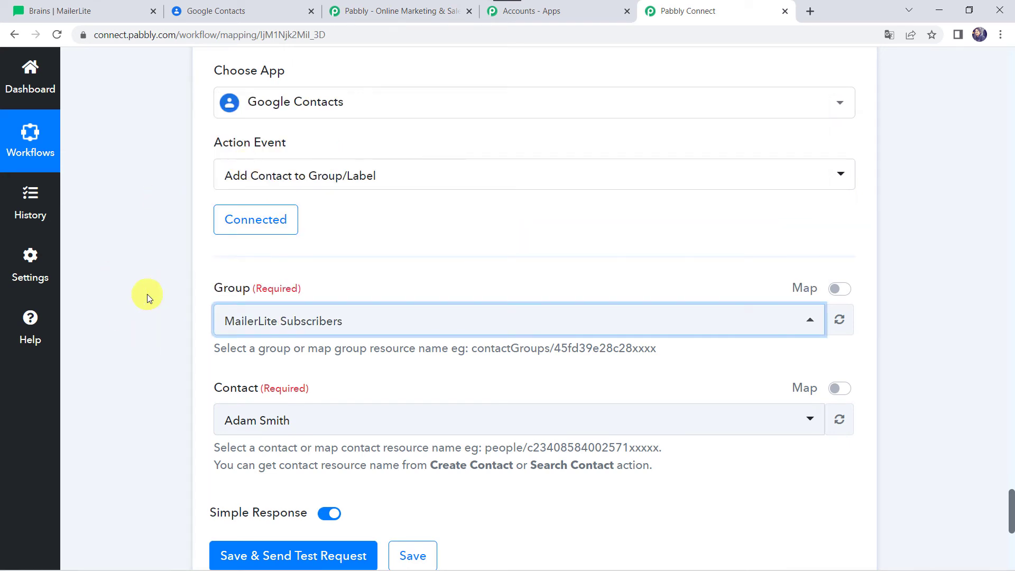
Step: Enable mapping for the Contact field and replace its value with ResourceName from the Create Contact step
{"action": "scroll", "coordinate": [166, 317], "scroll_direction": "down", "scroll_amount": 2}
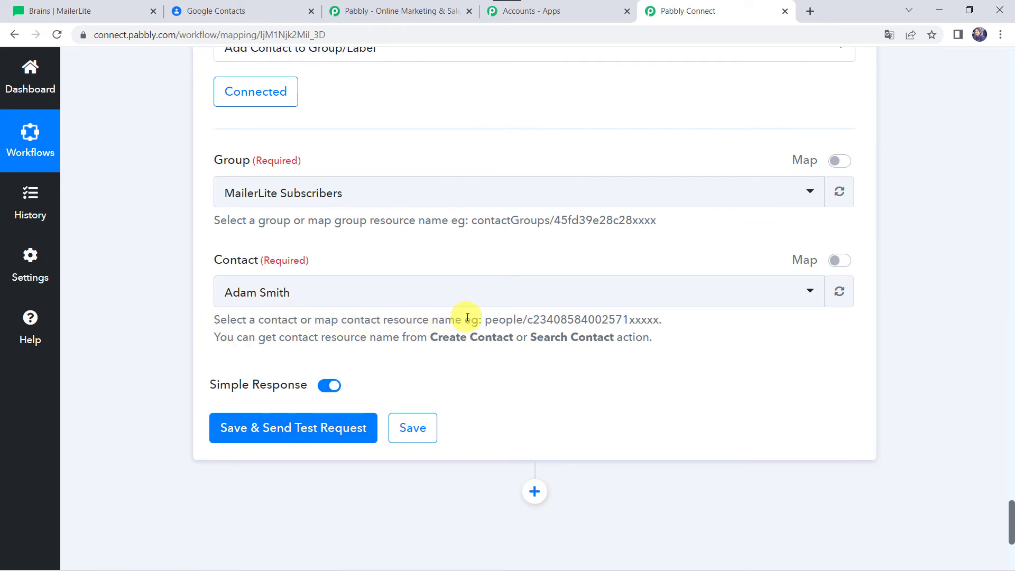
{"action": "left_click", "coordinate": [839, 260]}
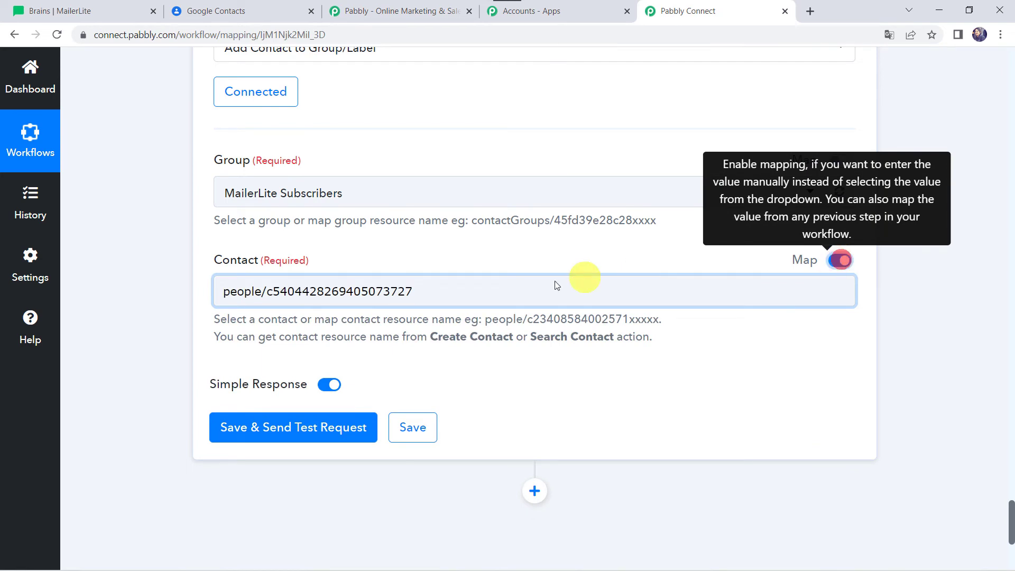
{"action": "left_click", "coordinate": [504, 291]}
{"action": "key", "text": "BackSpace"}
{"action": "key", "text": "BackSpace"}
{"action": "key", "text": "BackSpace"}
{"action": "key", "text": "BackSpace"}
{"action": "key", "text": "BackSpace"}
{"action": "key", "text": "BackSpace"}
{"action": "key", "text": "BackSpace"}
{"action": "key", "text": "BackSpace"}
{"action": "key", "text": "BackSpace"}
{"action": "key", "text": "BackSpace"}
{"action": "key", "text": "BackSpace"}
{"action": "key", "text": "BackSpace"}
{"action": "key", "text": "BackSpace"}
{"action": "key", "text": "BackSpace"}
{"action": "key", "text": "BackSpace"}
{"action": "key", "text": "BackSpace"}
{"action": "key", "text": "BackSpace"}
{"action": "key", "text": "BackSpace"}
{"action": "key", "text": "BackSpace"}
{"action": "key", "text": "BackSpace"}
{"action": "key", "text": "BackSpace"}
{"action": "key", "text": "BackSpace"}
{"action": "key", "text": "BackSpace"}
{"action": "key", "text": "BackSpace"}
{"action": "scroll", "coordinate": [113, 290], "scroll_direction": "down", "scroll_amount": 3}
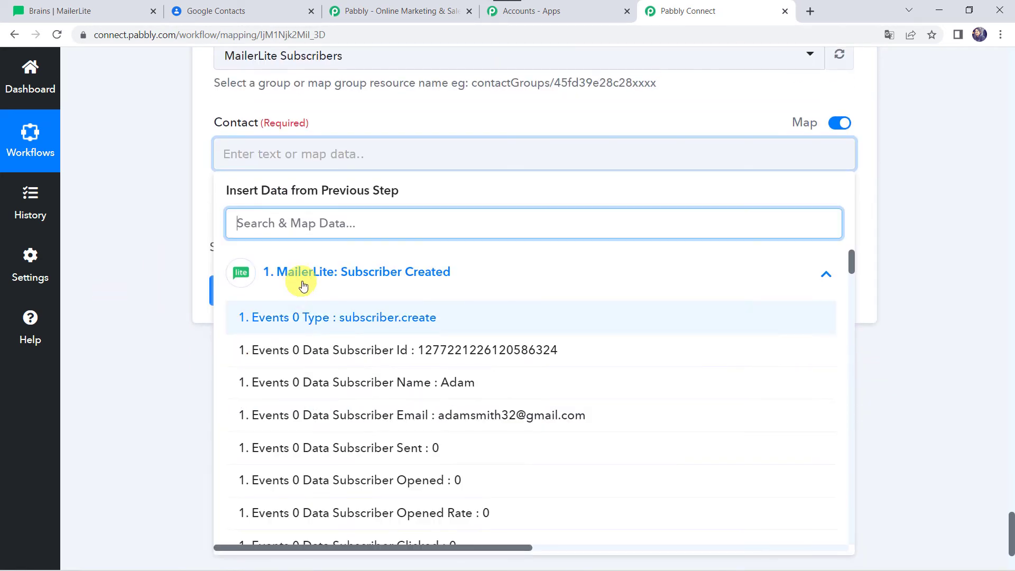
{"action": "left_click", "coordinate": [316, 278]}
{"action": "type", "text": "res"}
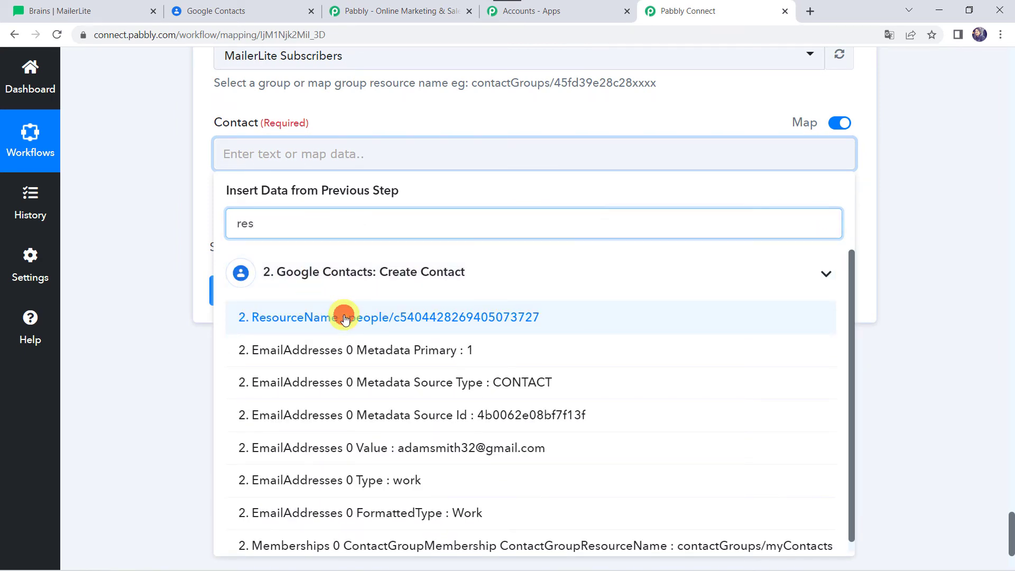
{"action": "left_click", "coordinate": [276, 315]}
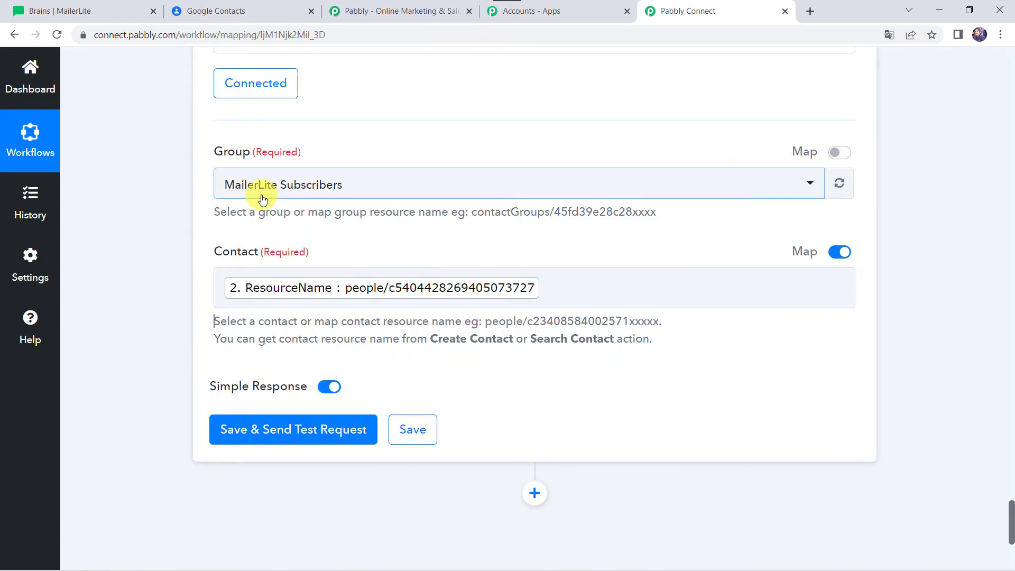
{"action": "left_click", "coordinate": [287, 297]}
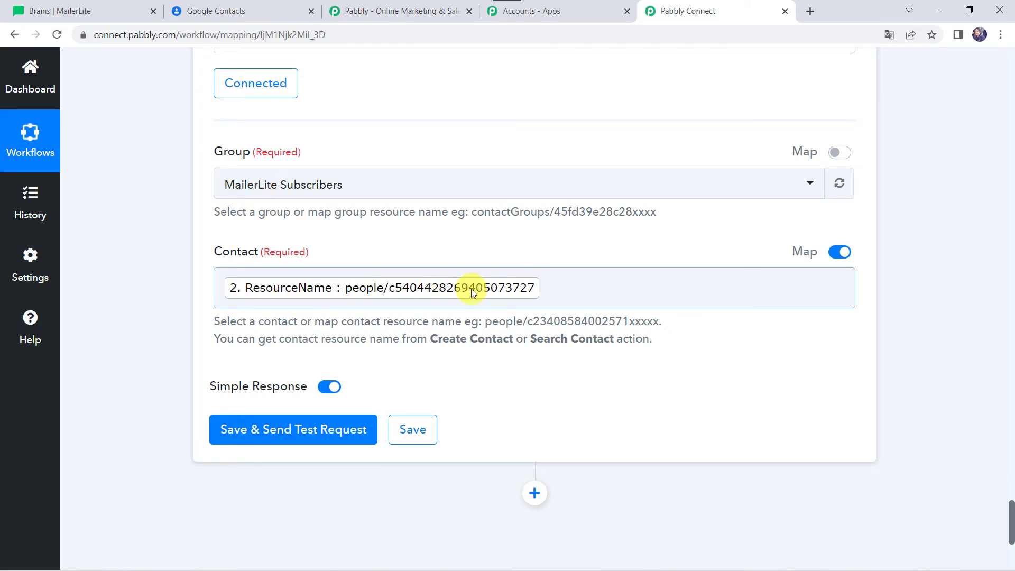
Step: Save the Add Contact to Group/Label action with a test request, and check the MailerLite Subscribers label in Google Contacts
{"action": "left_click", "coordinate": [320, 429]}
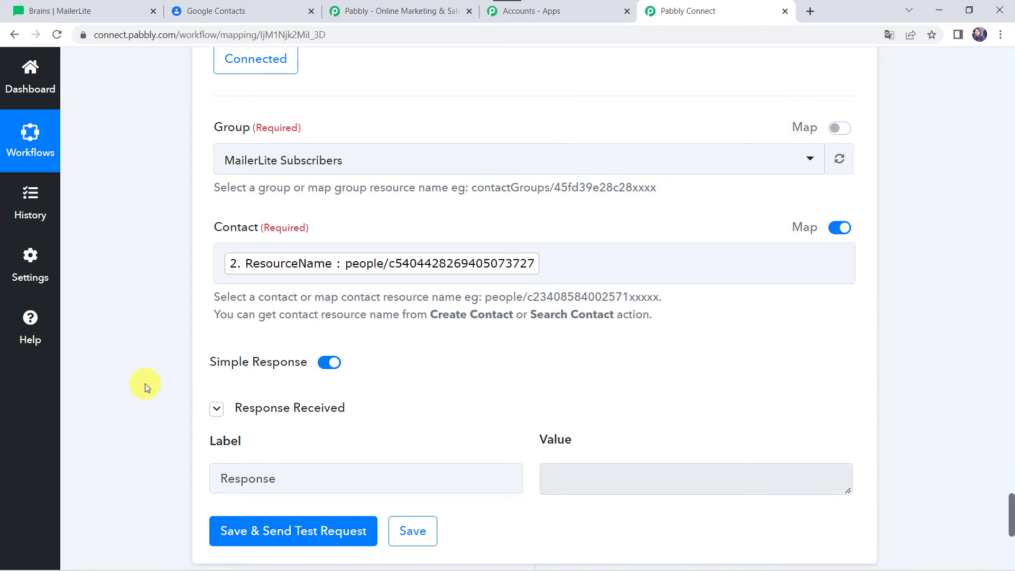
{"action": "left_click", "coordinate": [245, 10]}
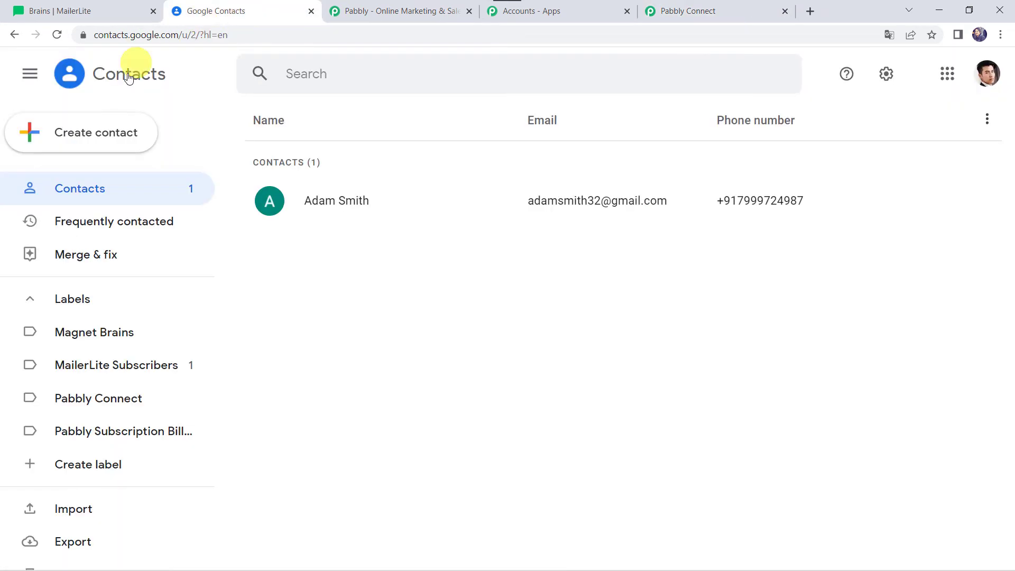
{"action": "left_click", "coordinate": [111, 366]}
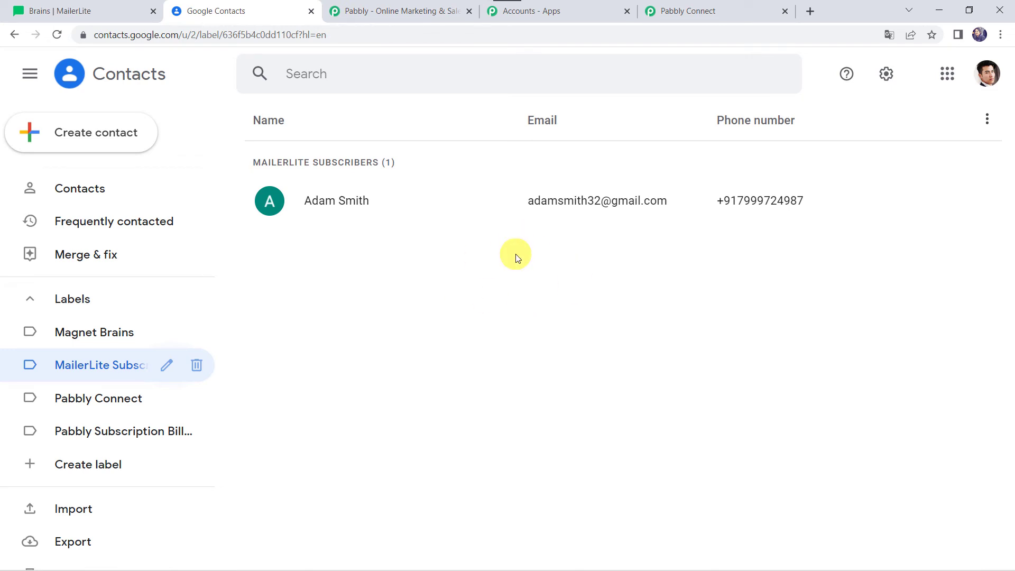
Step: Return to Pabbly Connect and save the Add Contact to Group/Label action
{"action": "left_click", "coordinate": [723, 15]}
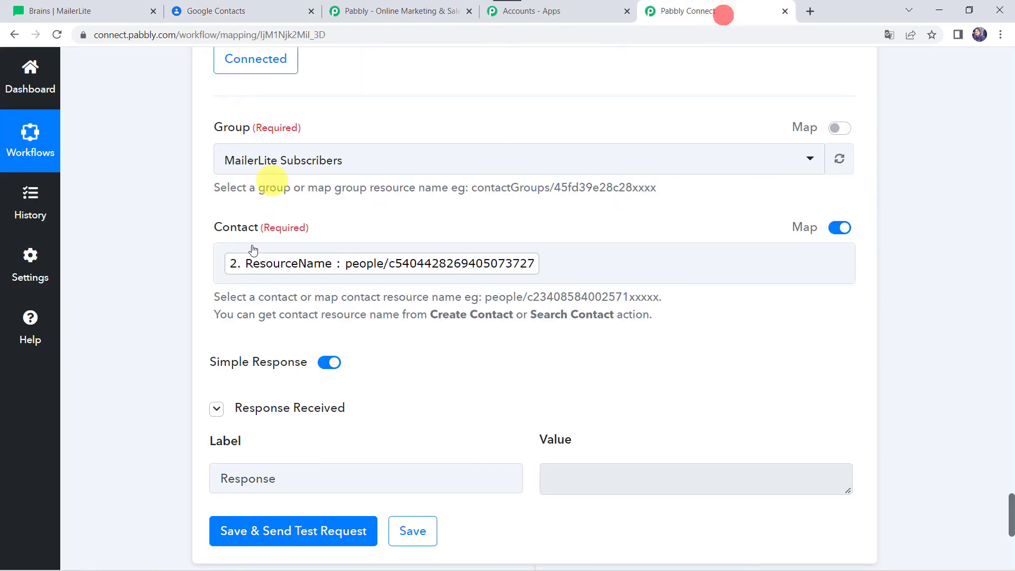
{"action": "left_click", "coordinate": [406, 531]}
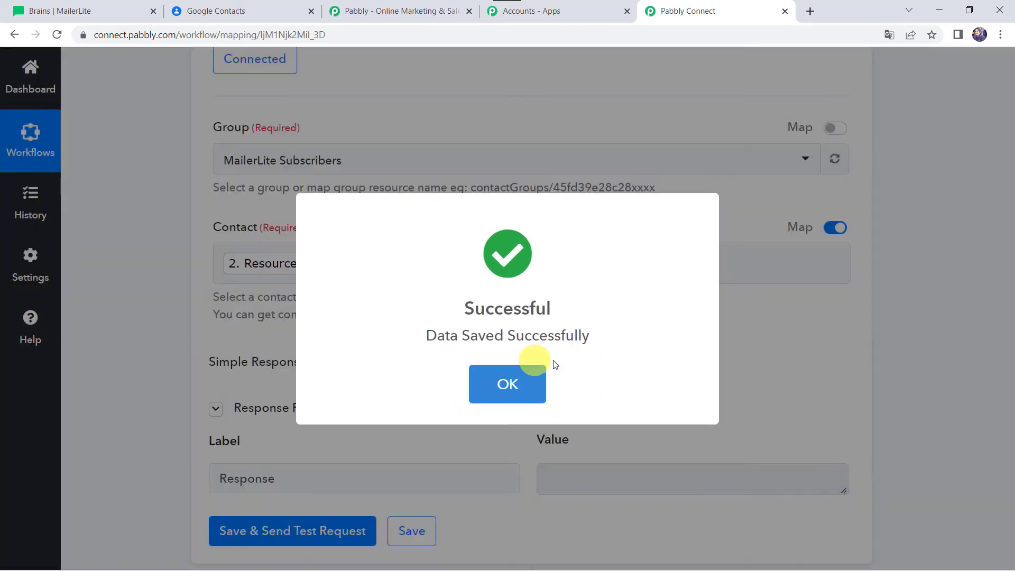
{"action": "left_click", "coordinate": [540, 374]}
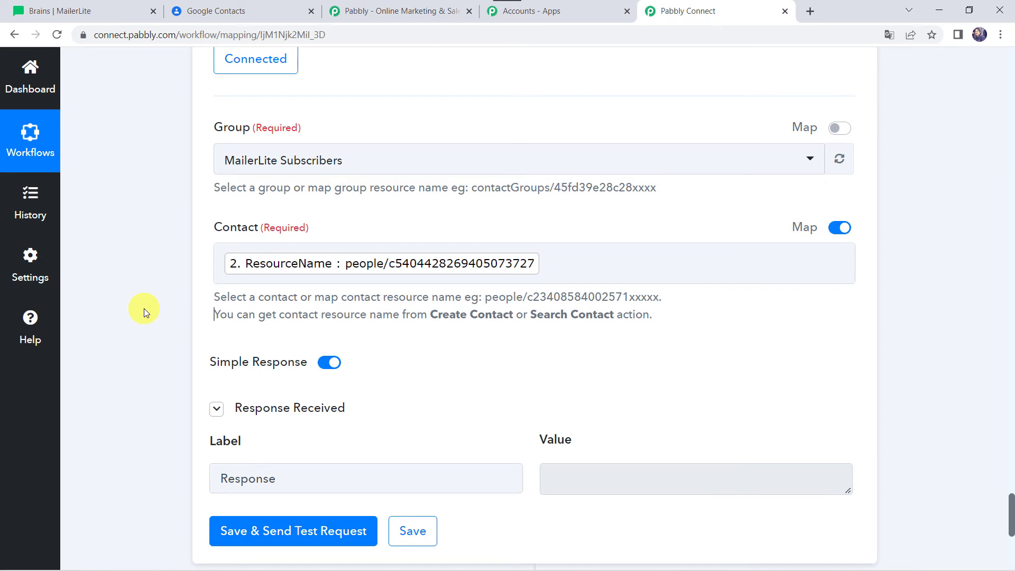
Step: Switch to MailerLite, start adding a single subscriber and enter the new subscriber's email address
{"action": "left_click", "coordinate": [88, 7]}
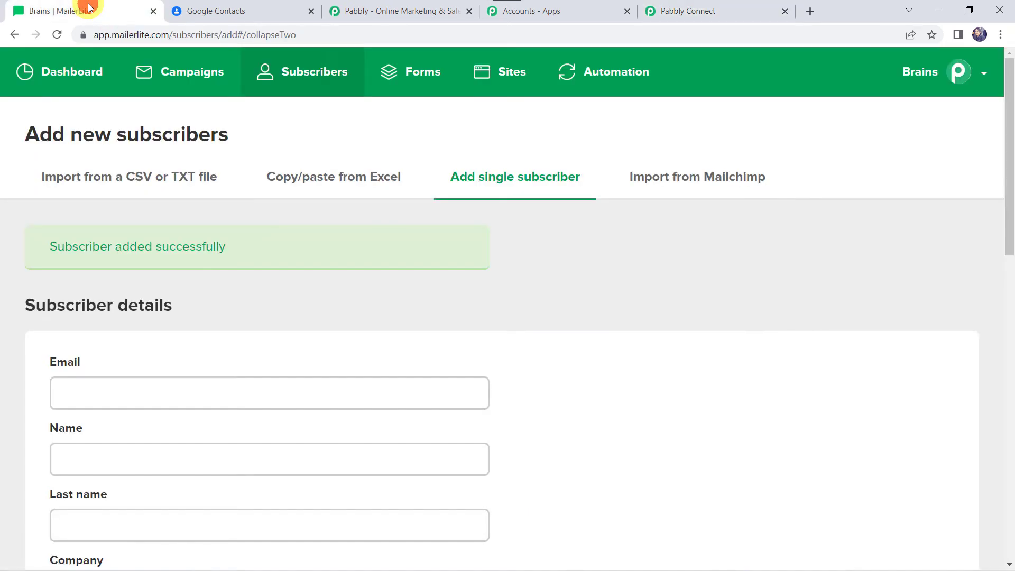
{"action": "left_click", "coordinate": [503, 182]}
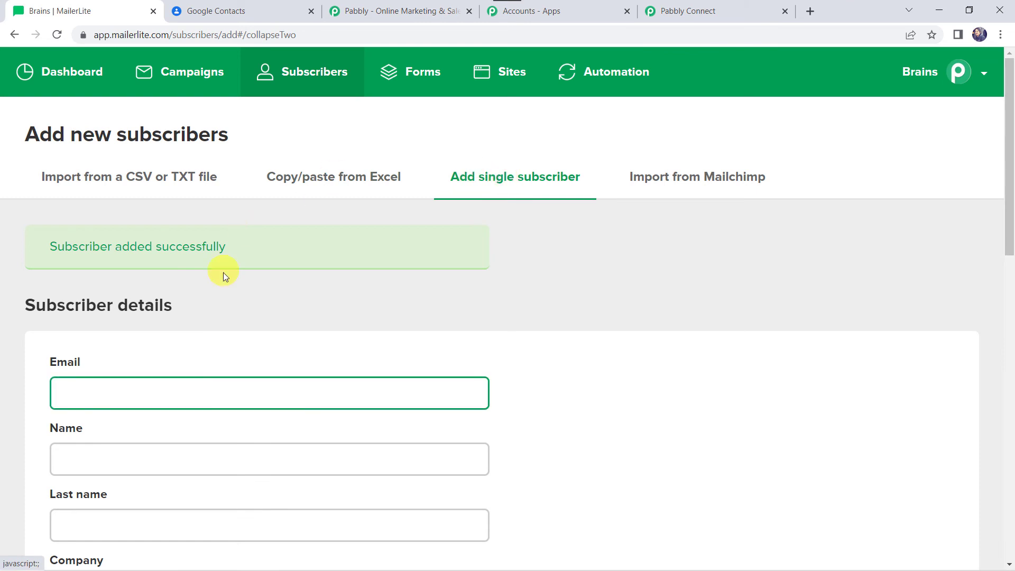
{"action": "scroll", "coordinate": [262, 291], "scroll_direction": "down", "scroll_amount": 4}
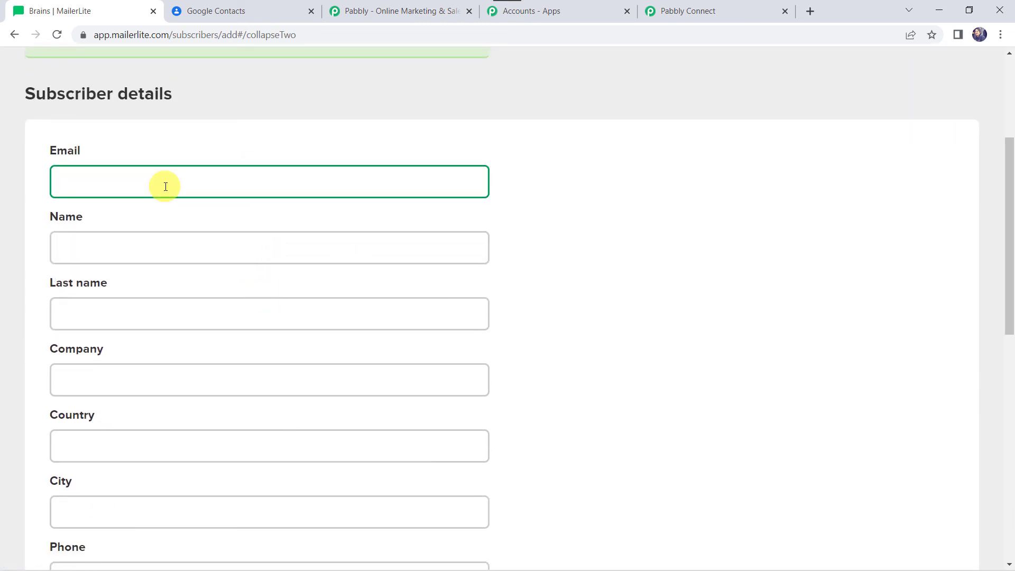
{"action": "key", "text": "Tab"}
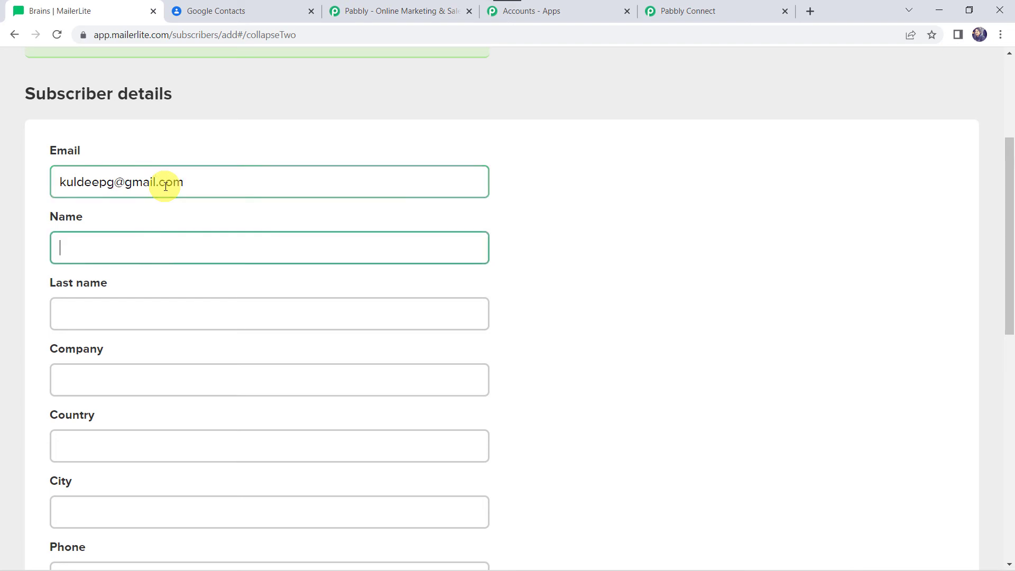
Step: Enter the subscriber's first name and last name, and set the company to Magnet Brains
{"action": "key", "text": "Tab"}
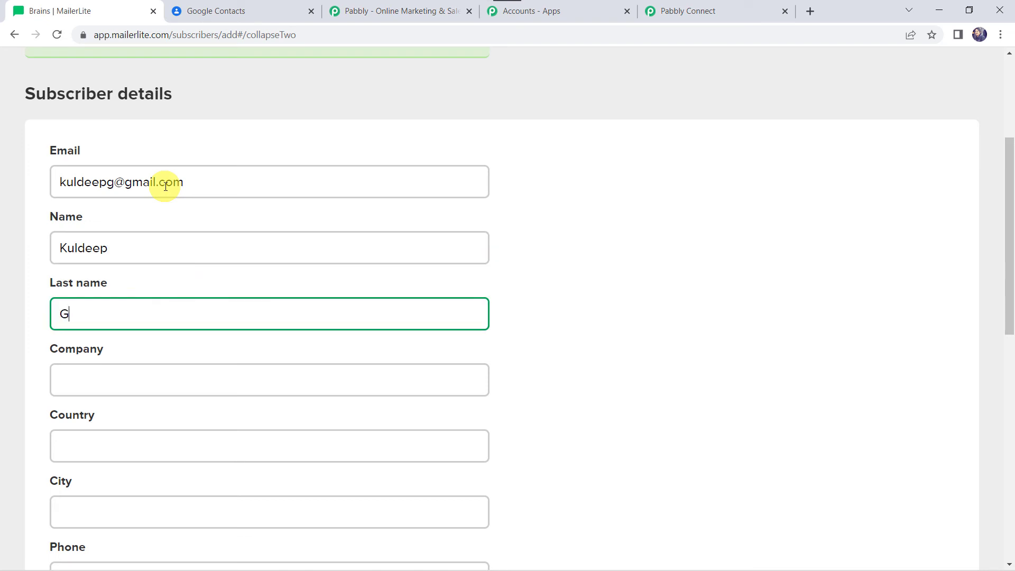
{"action": "key", "text": "Tab"}
{"action": "type", "text": "Magnet"}
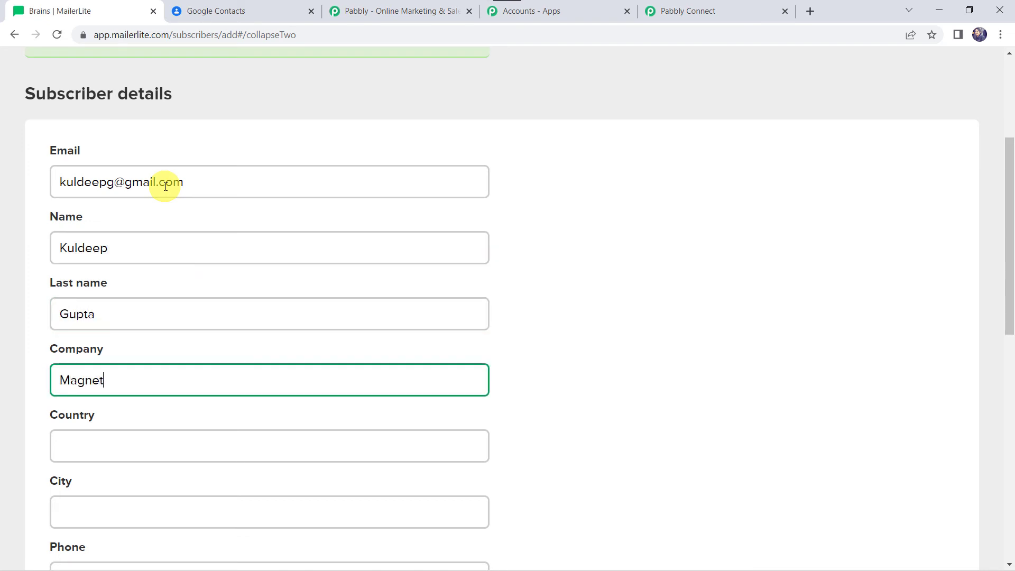
Step: Fill in the subscriber's country, city, phone number, state and ZIP code, and add the subscriber without a group
{"action": "key", "text": "Tab"}
{"action": "type", "text": "Ind"}
{"action": "key", "text": "Tab"}
{"action": "type", "text": "Indore"}
{"action": "scroll", "coordinate": [165, 186], "scroll_direction": "down", "scroll_amount": 5}
{"action": "key", "text": "Tab"}
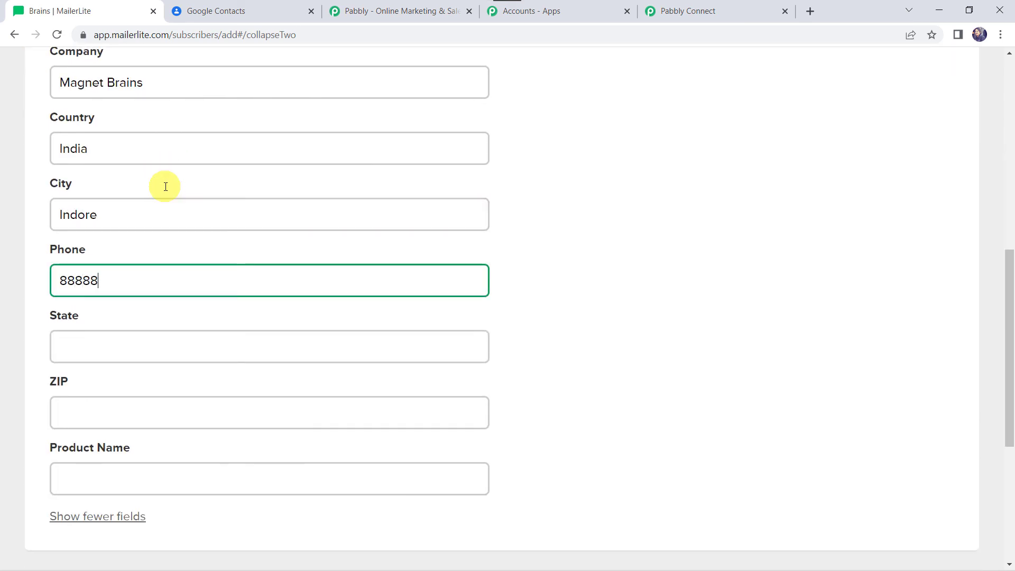
{"action": "key", "text": "Tab"}
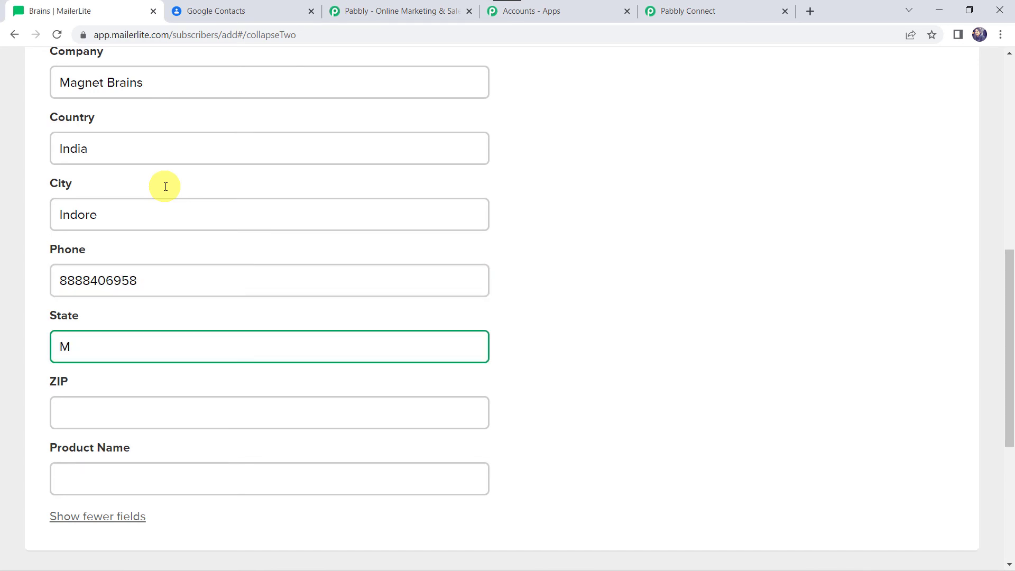
{"action": "key", "text": "Tab"}
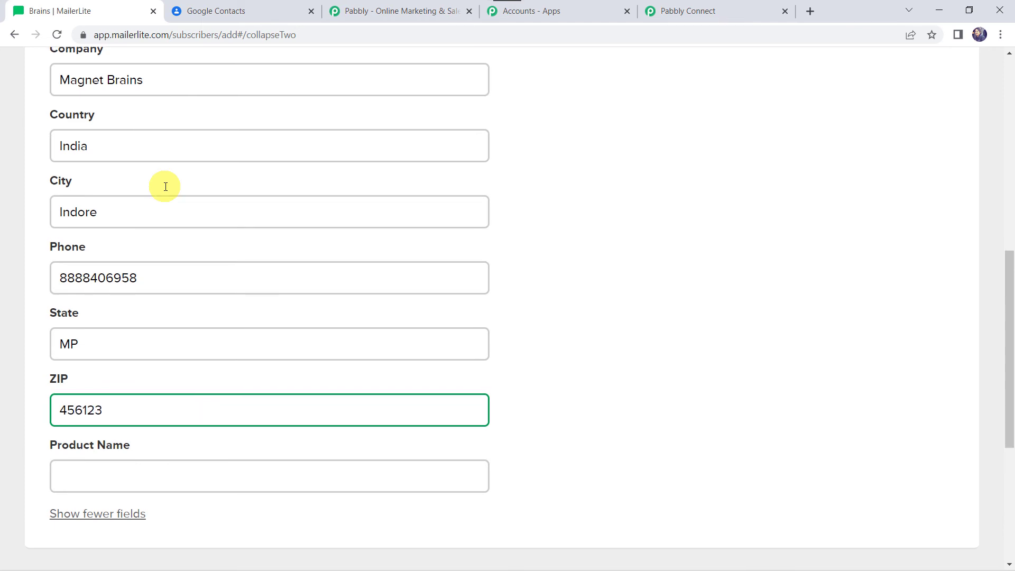
{"action": "scroll", "coordinate": [165, 186], "scroll_direction": "down", "scroll_amount": 5}
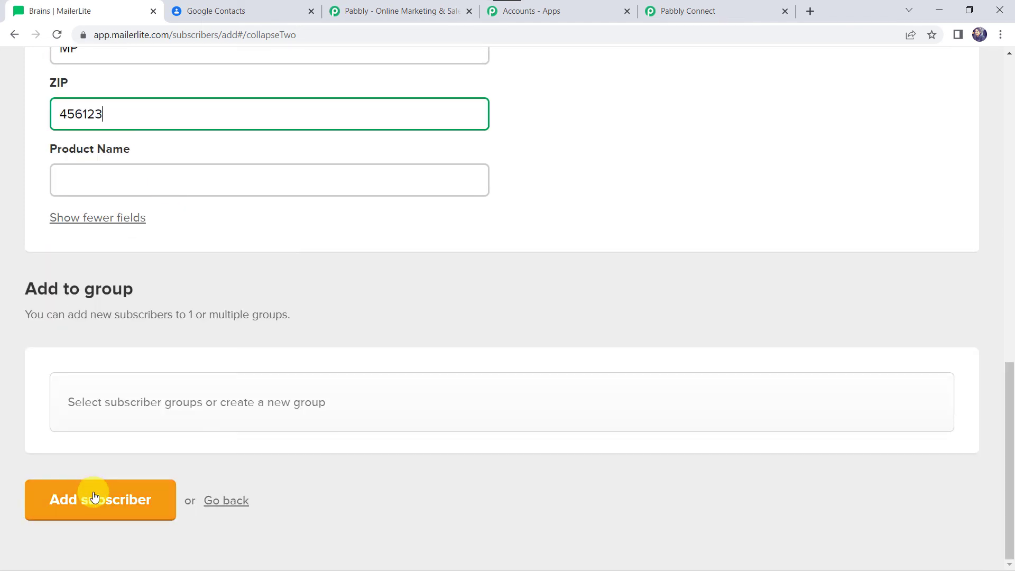
{"action": "left_click", "coordinate": [94, 498]}
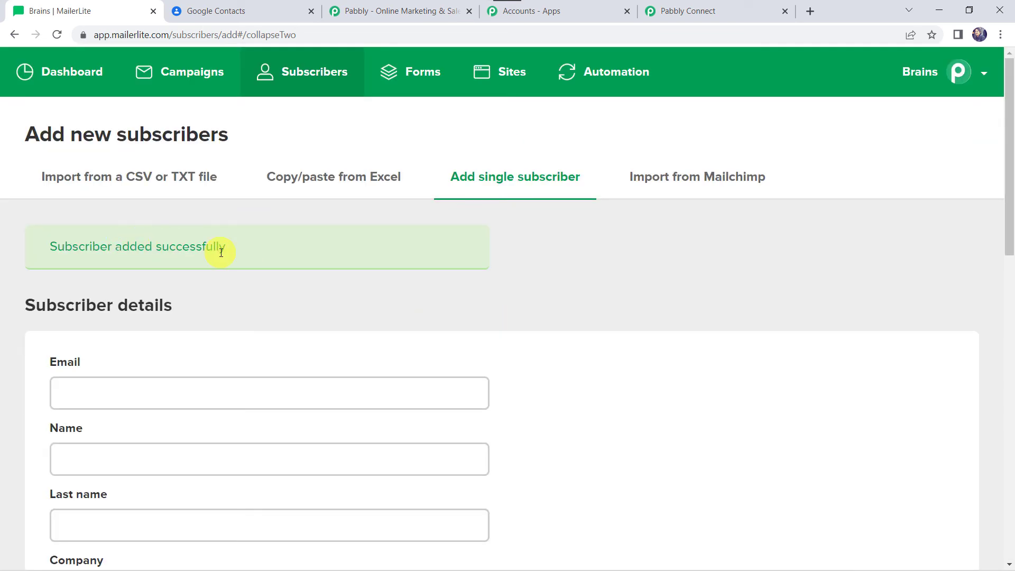
Step: View the MailerLite subscriber list, and switch to Google Contacts to reload the full contact list and check for the new subscriber
{"action": "left_click", "coordinate": [314, 74]}
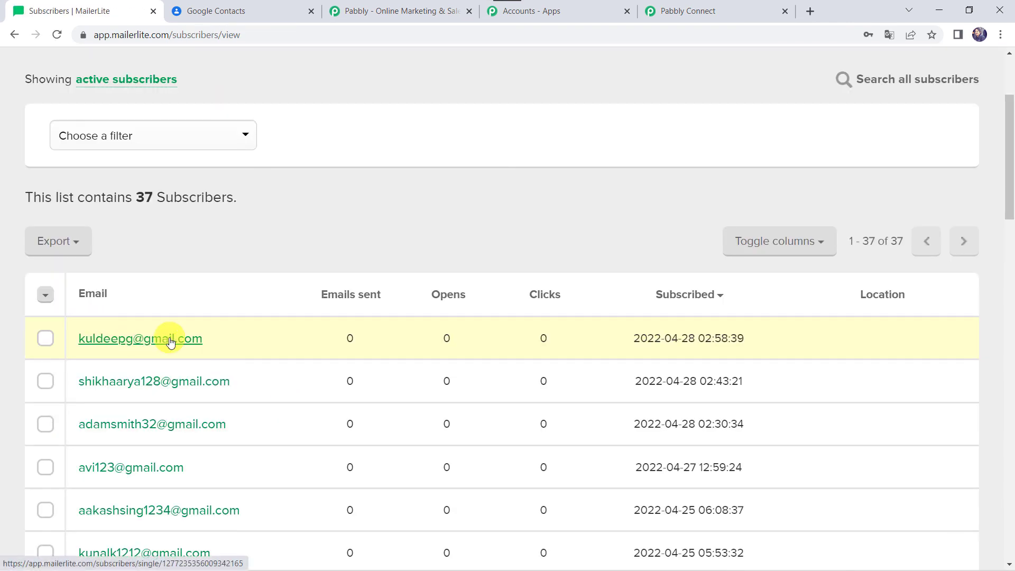
{"action": "left_click", "coordinate": [253, 12]}
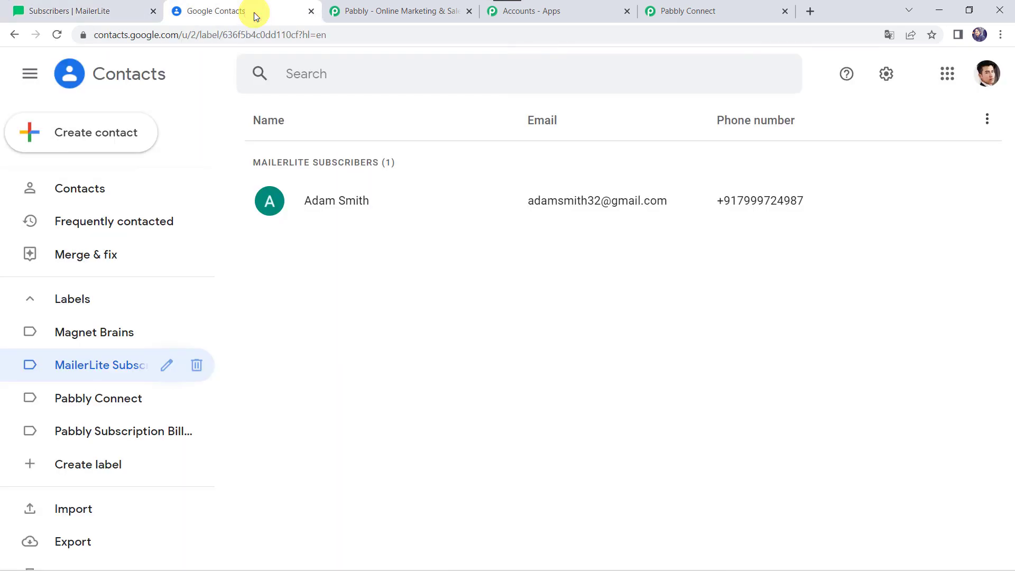
{"action": "left_click", "coordinate": [77, 189]}
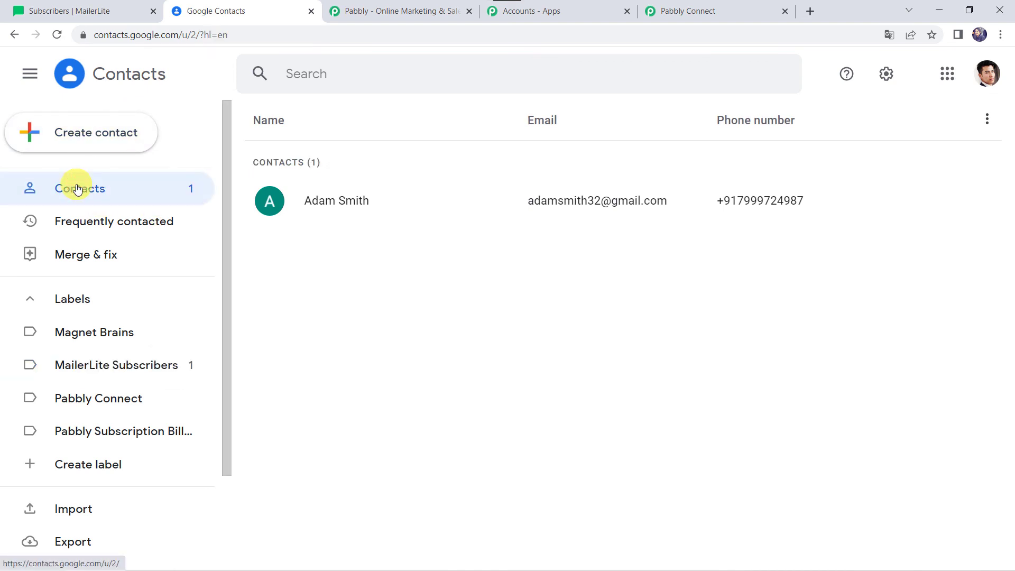
{"action": "left_click", "coordinate": [57, 37]}
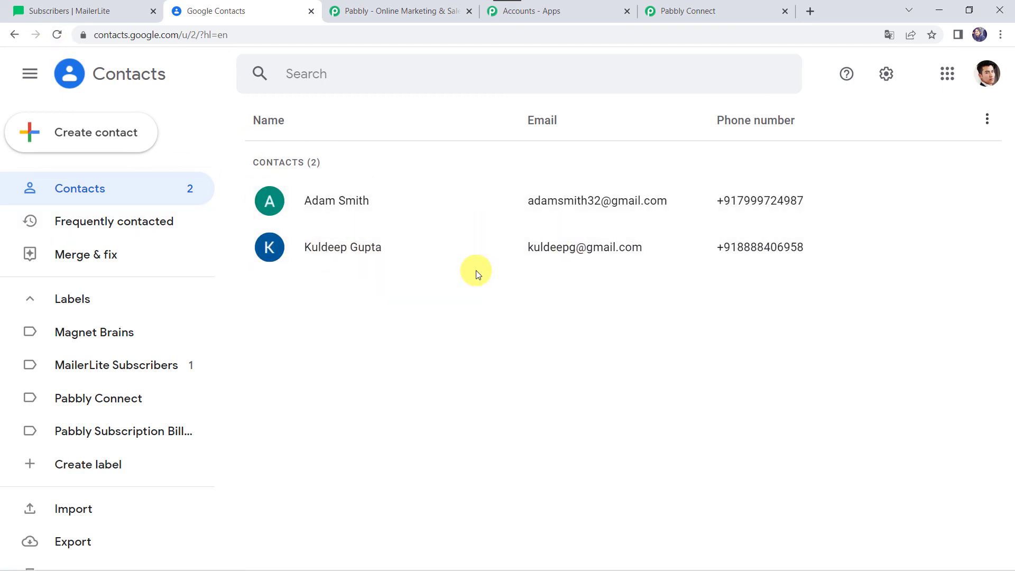
Step: Reload the MailerLite Subscribers label's contact list and open the new subscriber's contact details
{"action": "left_click", "coordinate": [130, 370]}
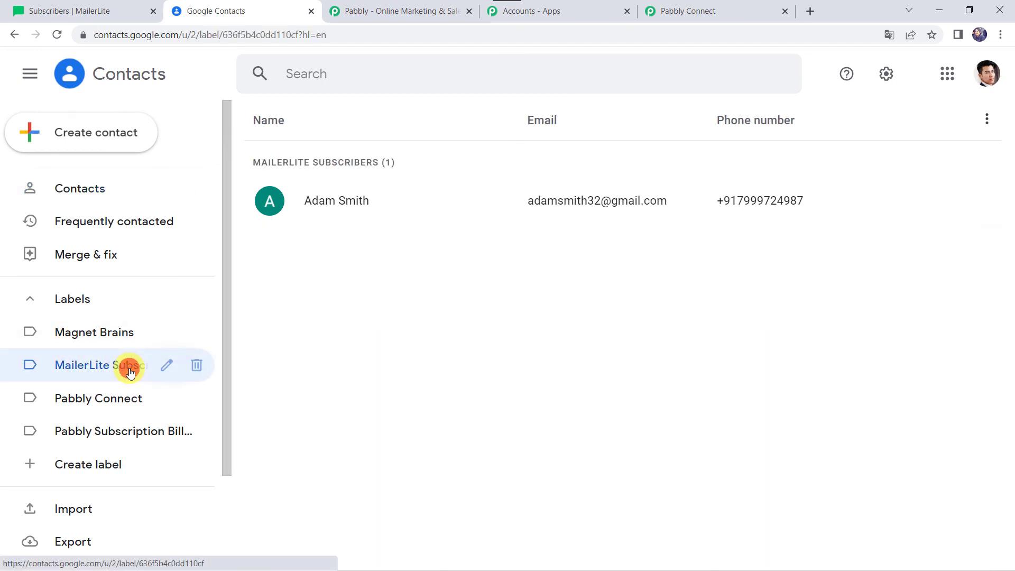
{"action": "left_click", "coordinate": [59, 33]}
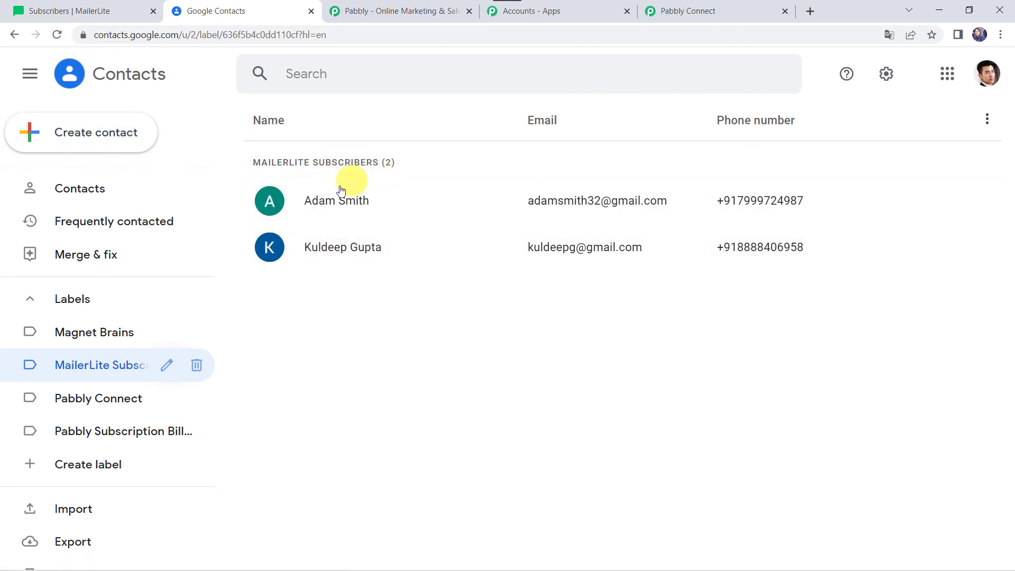
{"action": "left_click", "coordinate": [352, 253]}
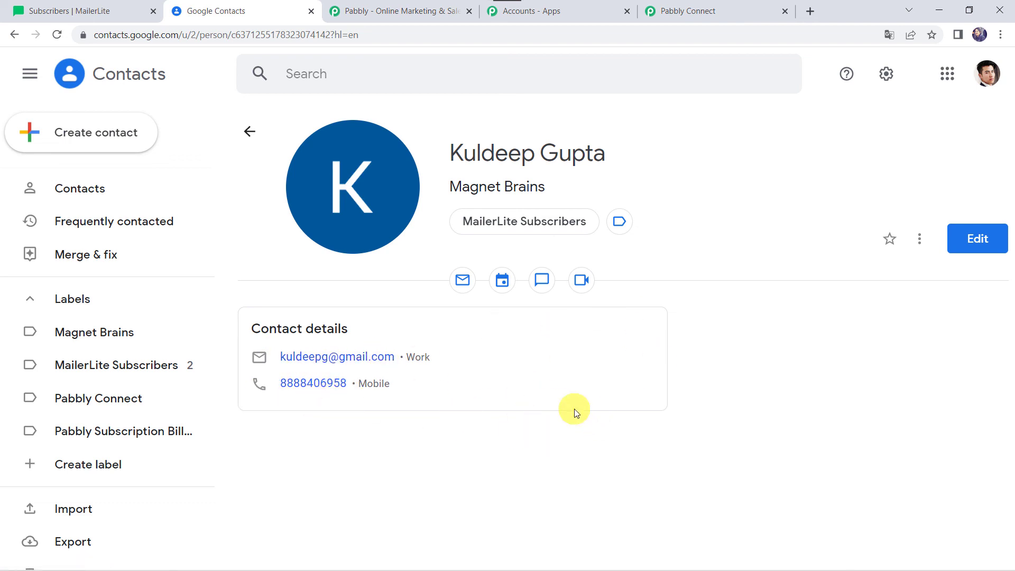
Step: Return to Pabbly Connect, collapse the MailerLite trigger and both Google Contacts actions, and review the whole workflow
{"action": "left_click", "coordinate": [704, 8]}
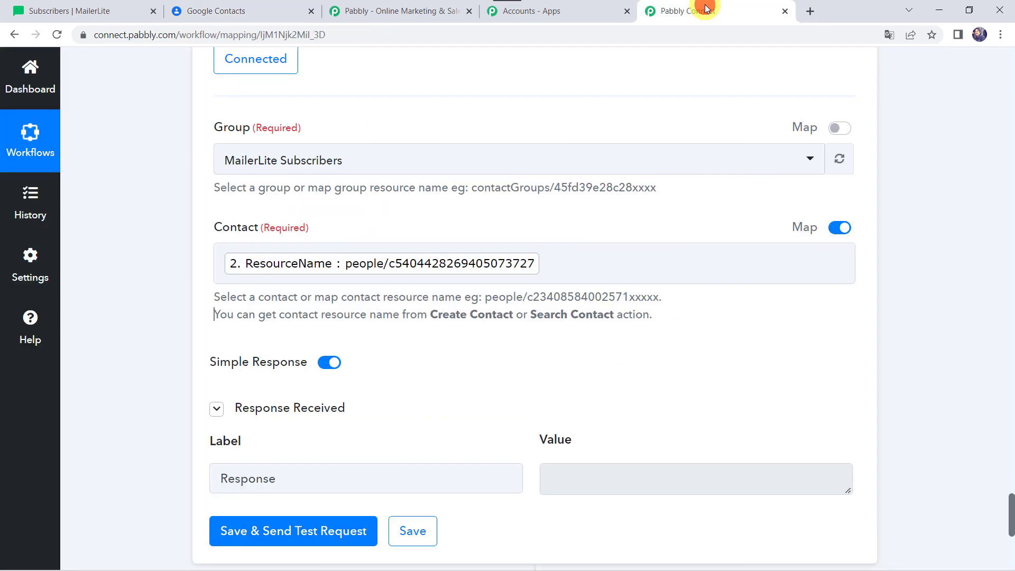
{"action": "scroll", "coordinate": [426, 136], "scroll_direction": "up", "scroll_amount": 5}
{"action": "left_click", "coordinate": [413, 193]}
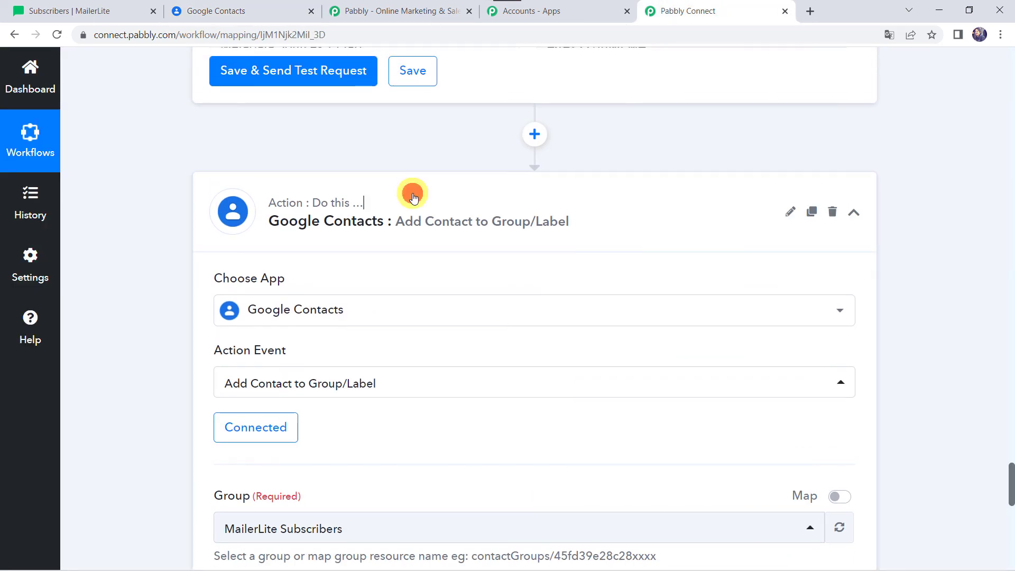
{"action": "scroll", "coordinate": [412, 197], "scroll_direction": "up", "scroll_amount": 20}
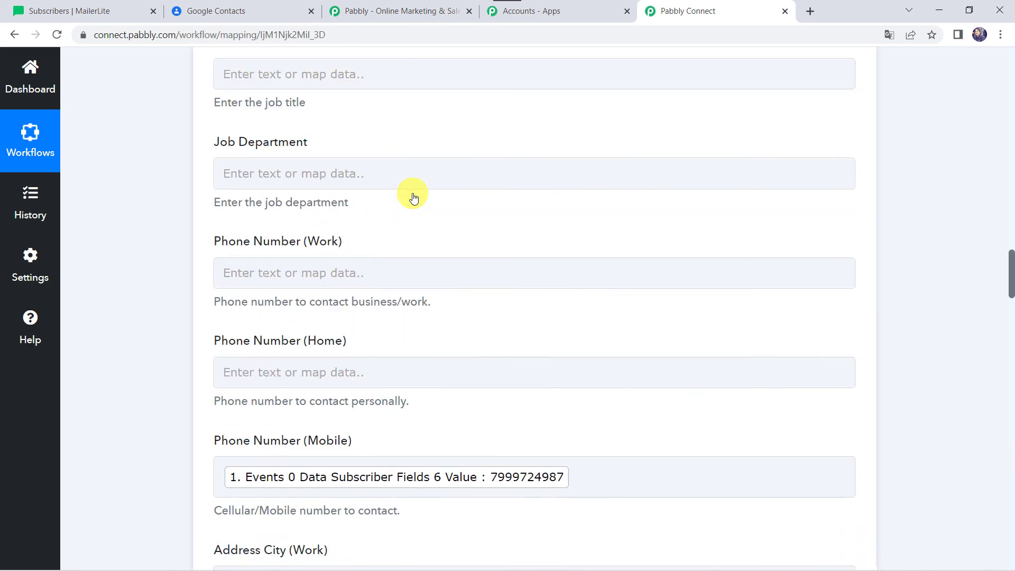
{"action": "scroll", "coordinate": [407, 296], "scroll_direction": "up", "scroll_amount": 8}
{"action": "left_click", "coordinate": [426, 425]}
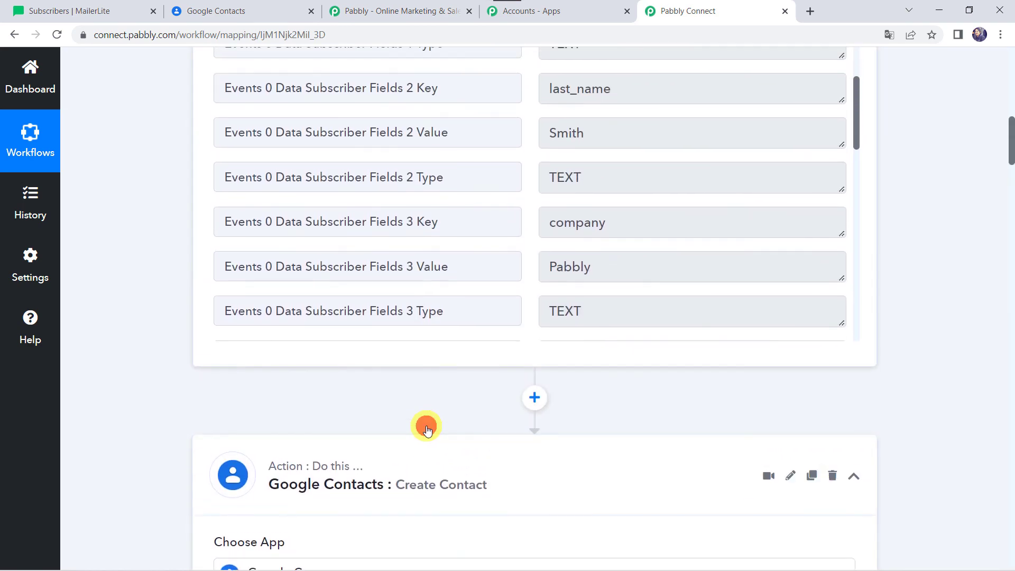
{"action": "left_click", "coordinate": [426, 467]}
{"action": "scroll", "coordinate": [420, 465], "scroll_direction": "up", "scroll_amount": 15}
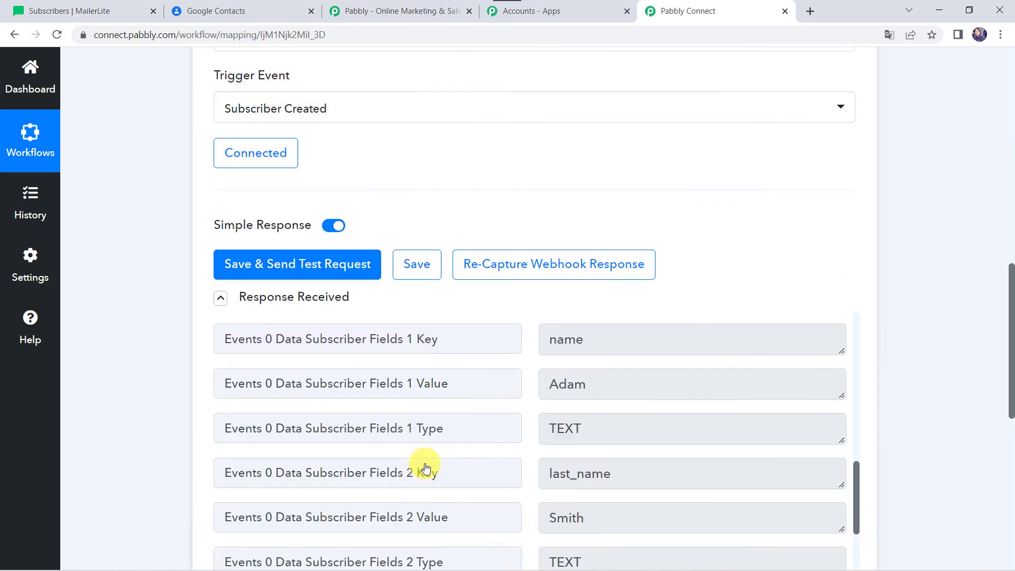
{"action": "left_click", "coordinate": [555, 279]}
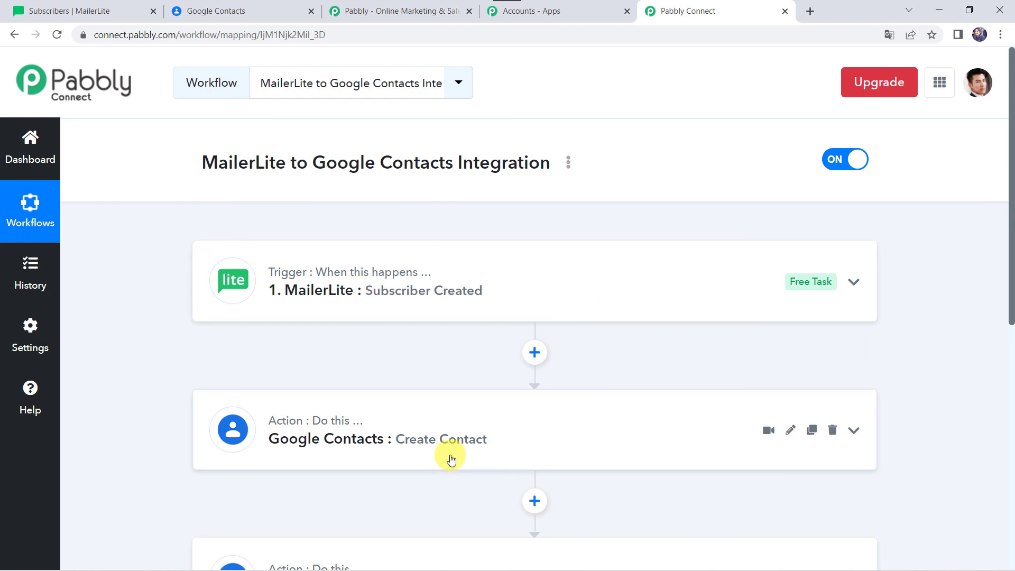
{"action": "scroll", "coordinate": [599, 439], "scroll_direction": "down", "scroll_amount": 2}
{"action": "scroll", "coordinate": [599, 439], "scroll_direction": "down", "scroll_amount": 1}
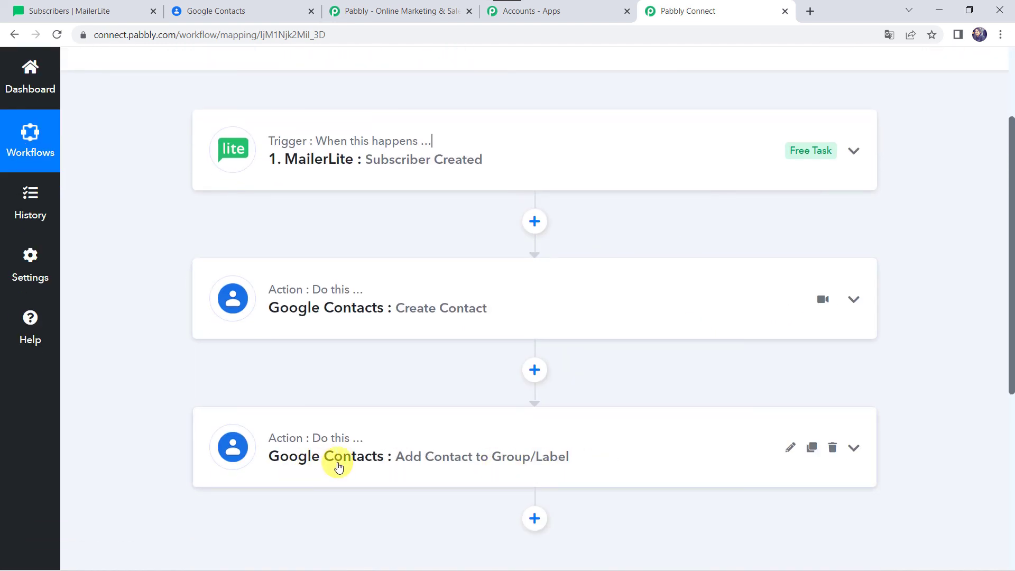
{"action": "scroll", "coordinate": [338, 467], "scroll_direction": "up", "scroll_amount": 3}
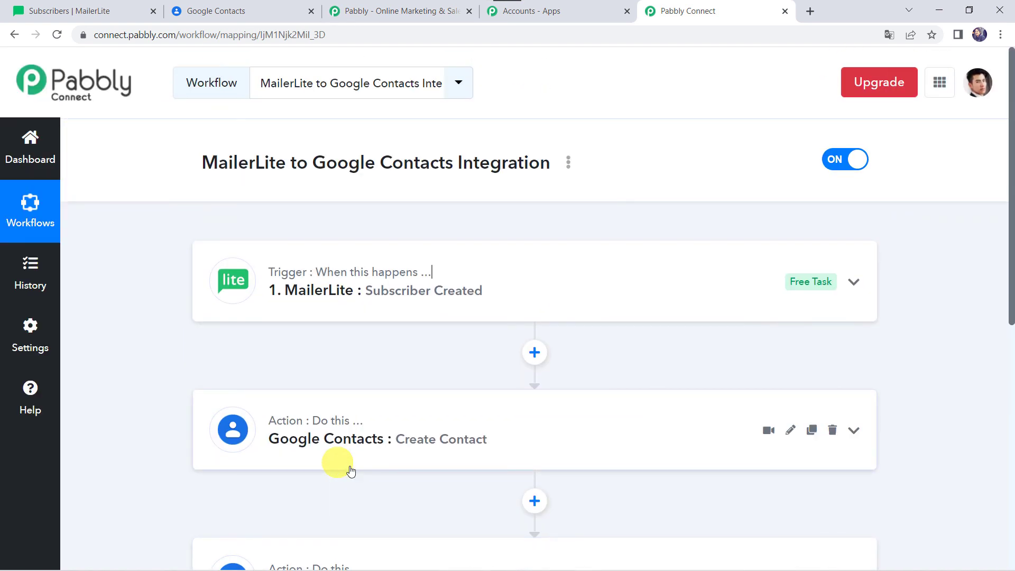